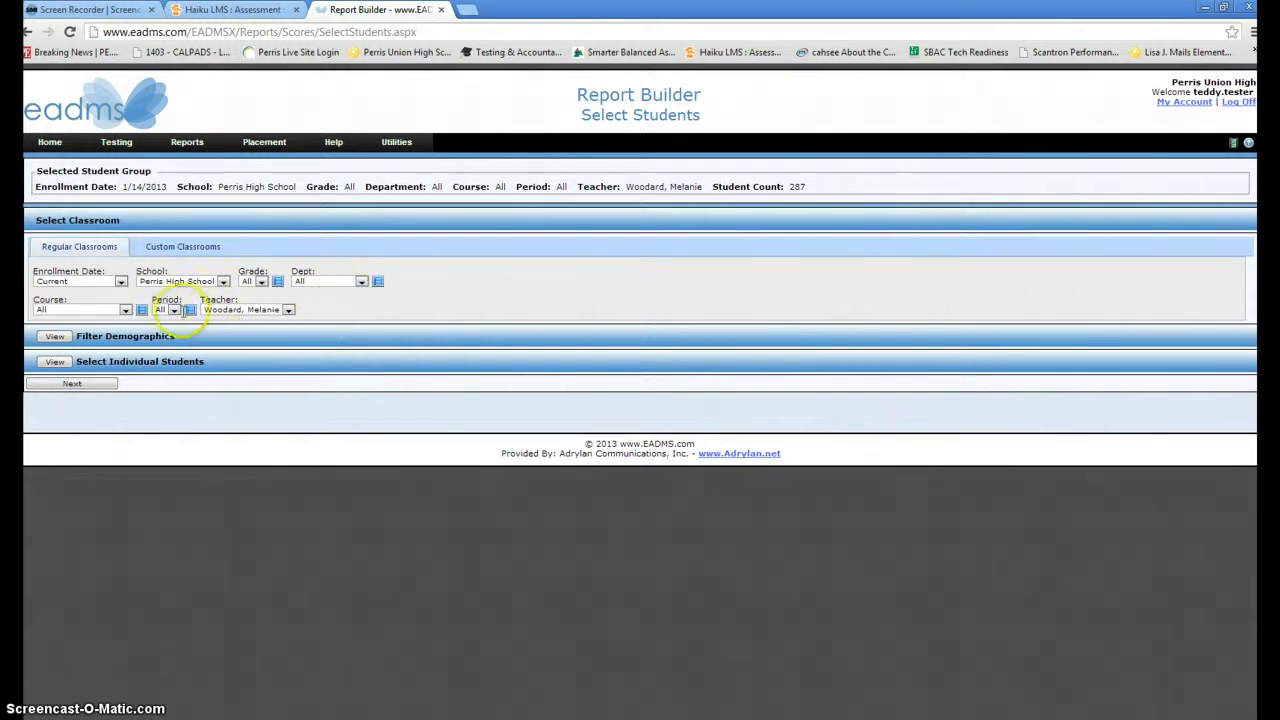
# - Keep all periods, all grades and the current enrollment date, then continue to test selection
pyautogui.click(175, 310)
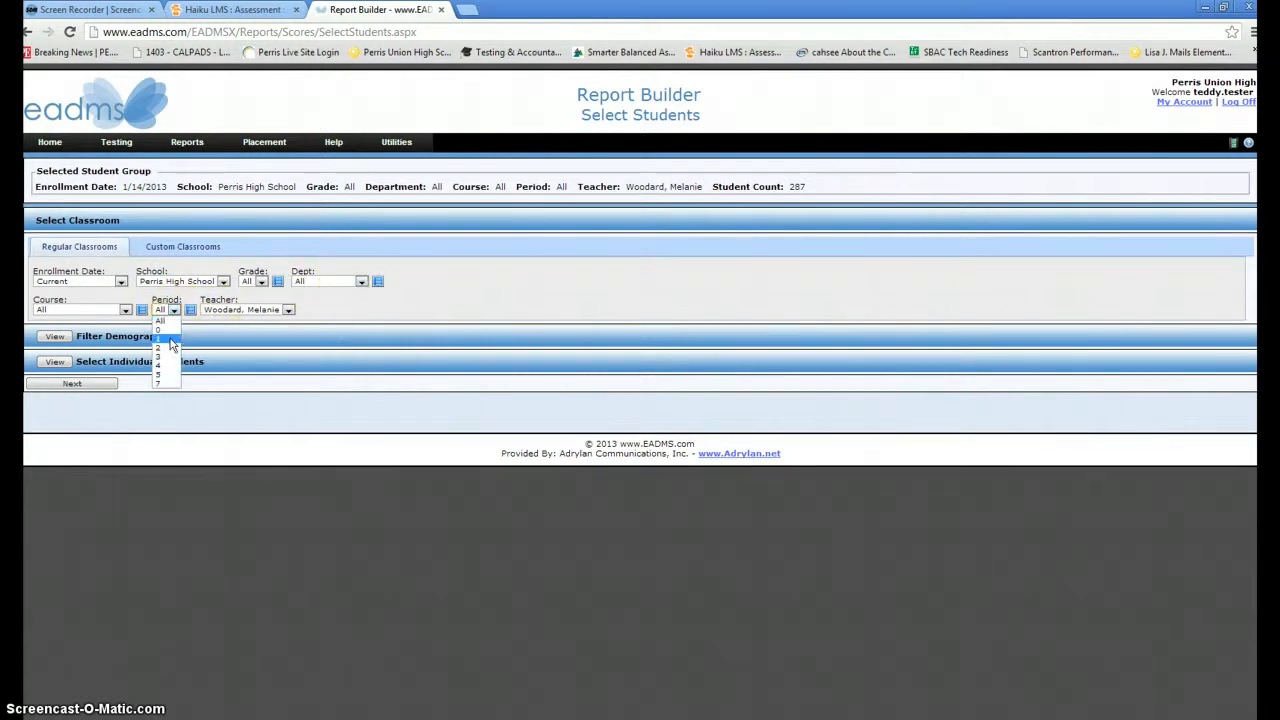
pyautogui.click(260, 282)
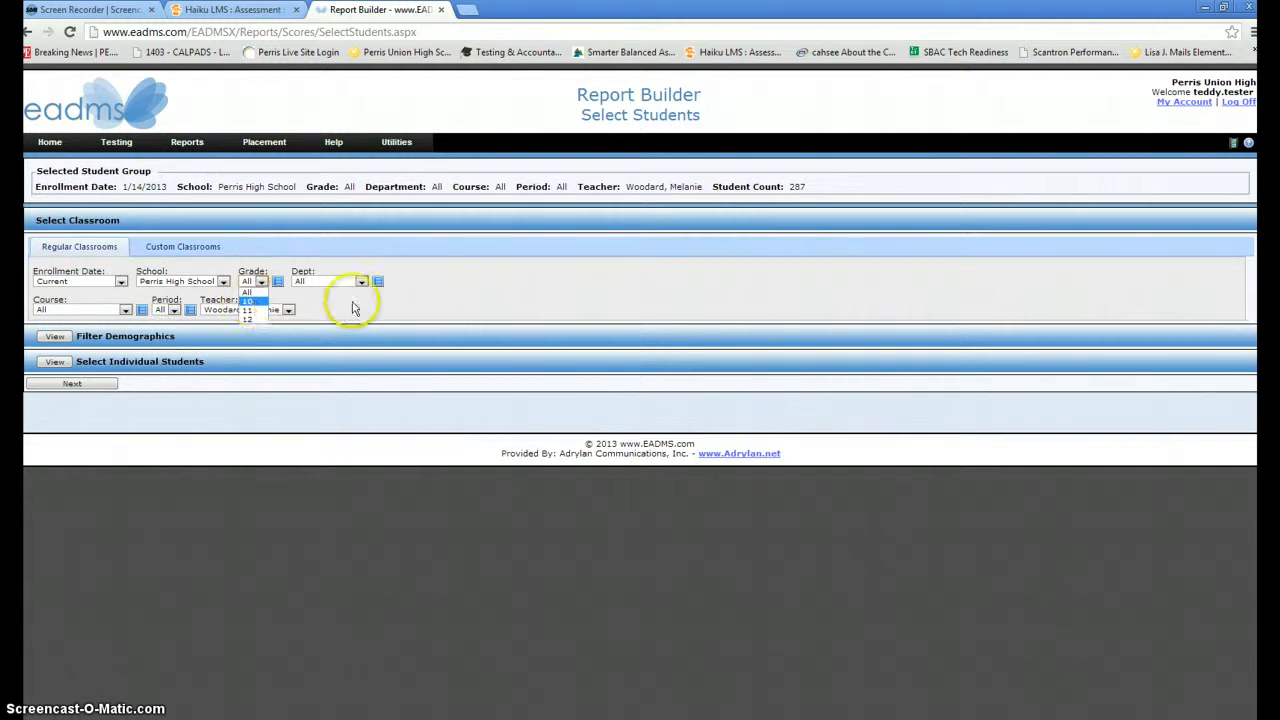
pyautogui.click(391, 302)
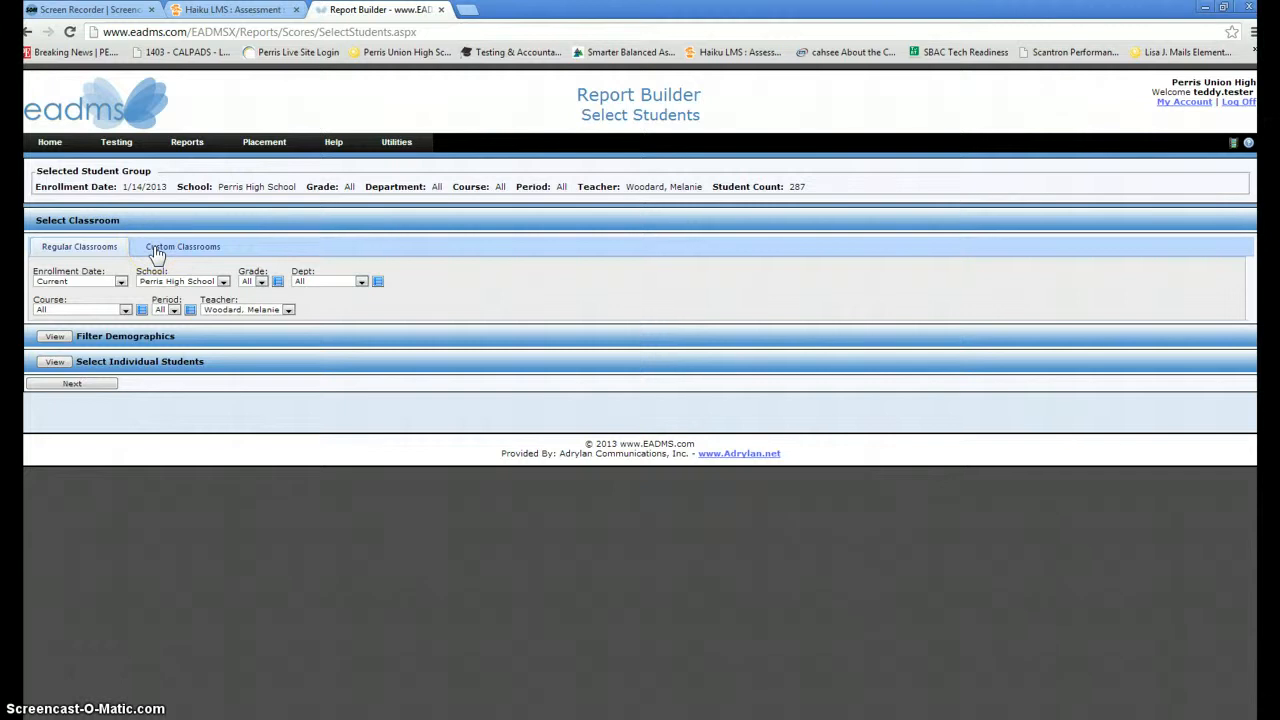
pyautogui.click(120, 282)
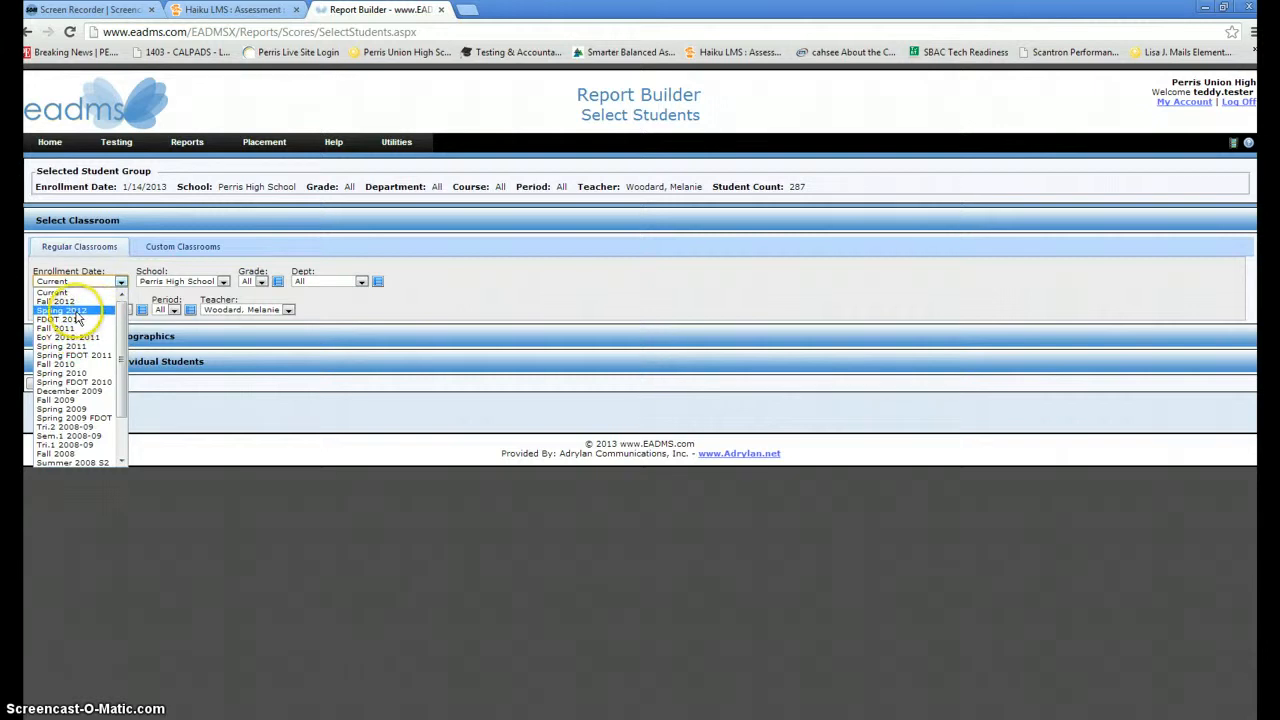
pyautogui.click(509, 315)
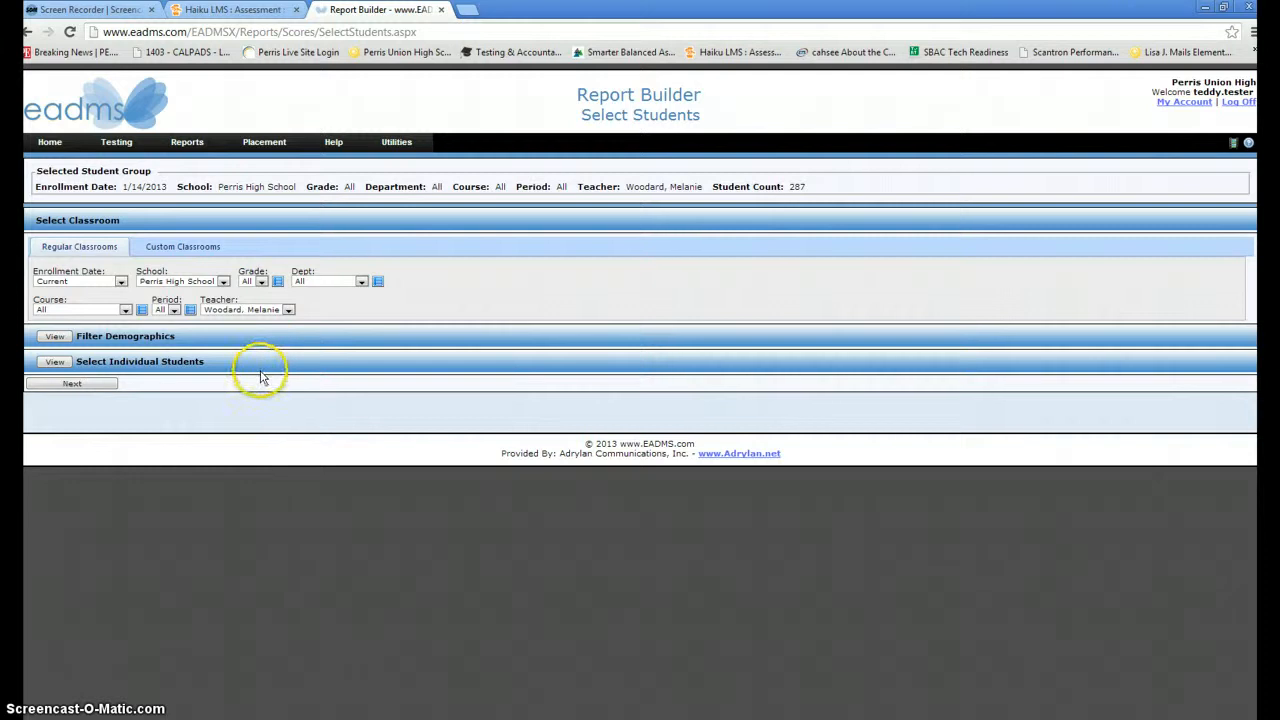
pyautogui.click(75, 384)
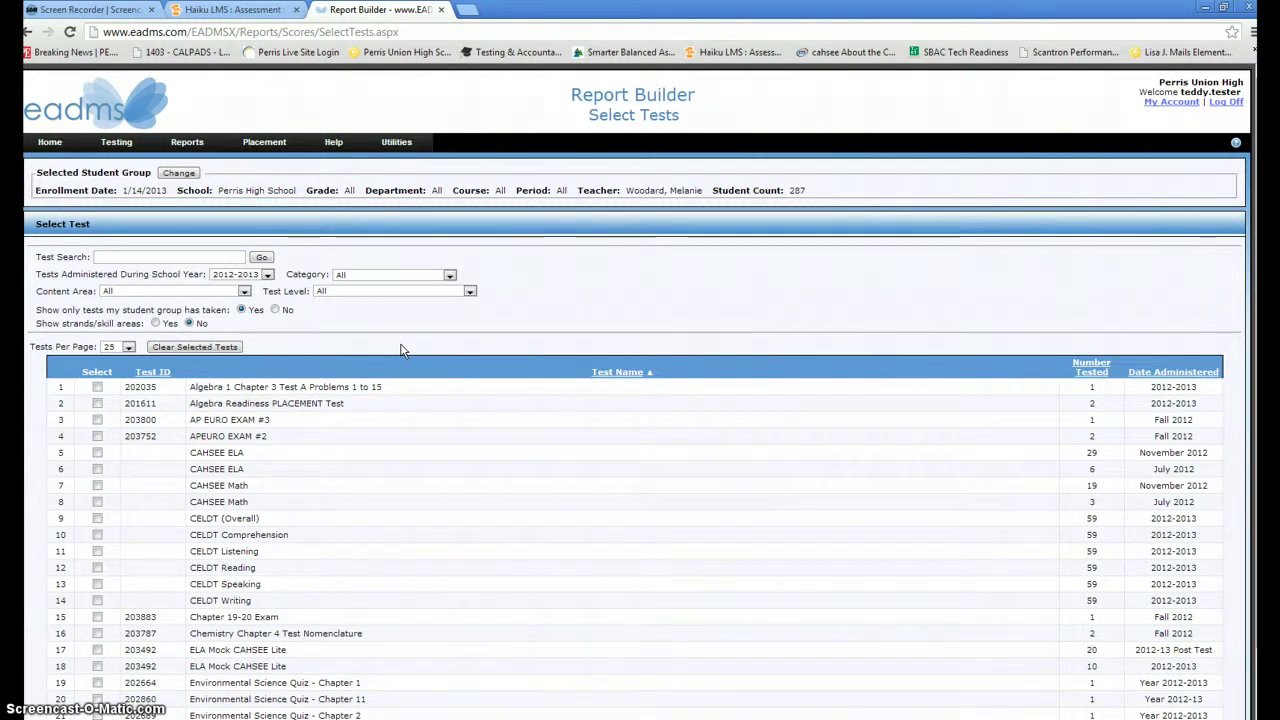
# - Search for 'CELDT' tests with the school year kept at 2012-2013
pyautogui.click(126, 257)
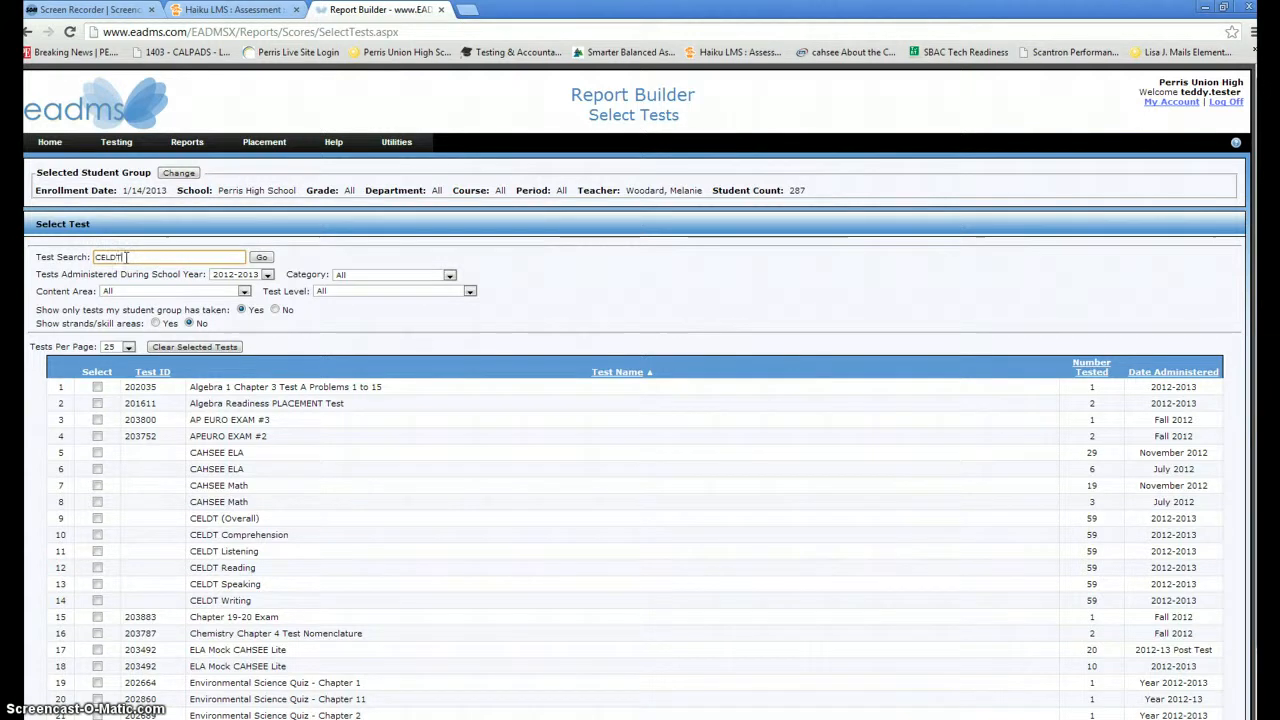
pyautogui.write('CELDT')
pyautogui.click(259, 257)
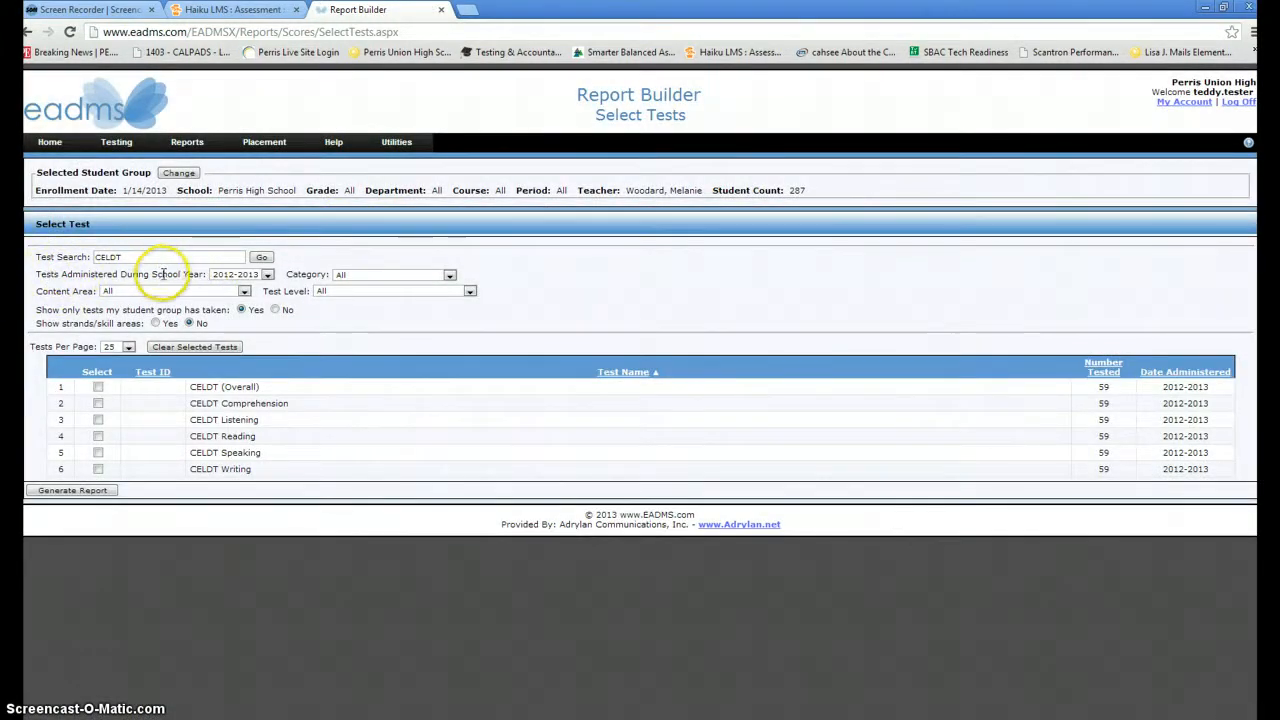
pyautogui.click(268, 276)
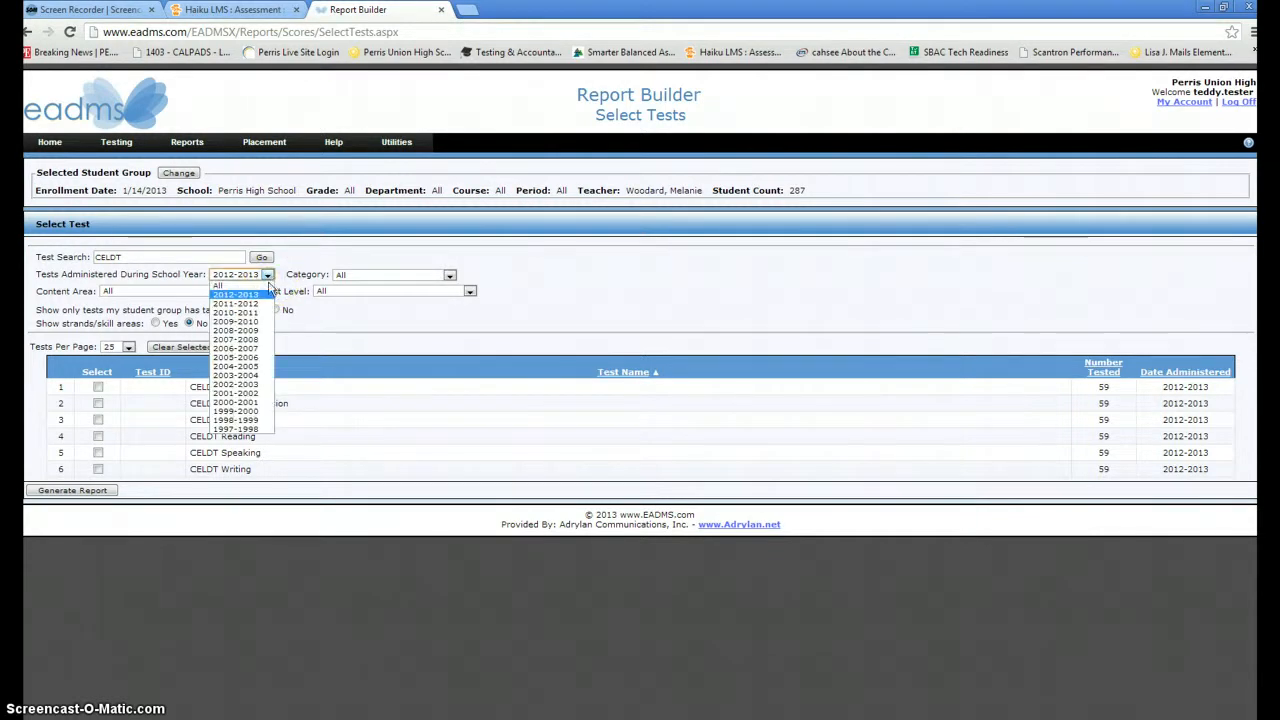
pyautogui.click(324, 259)
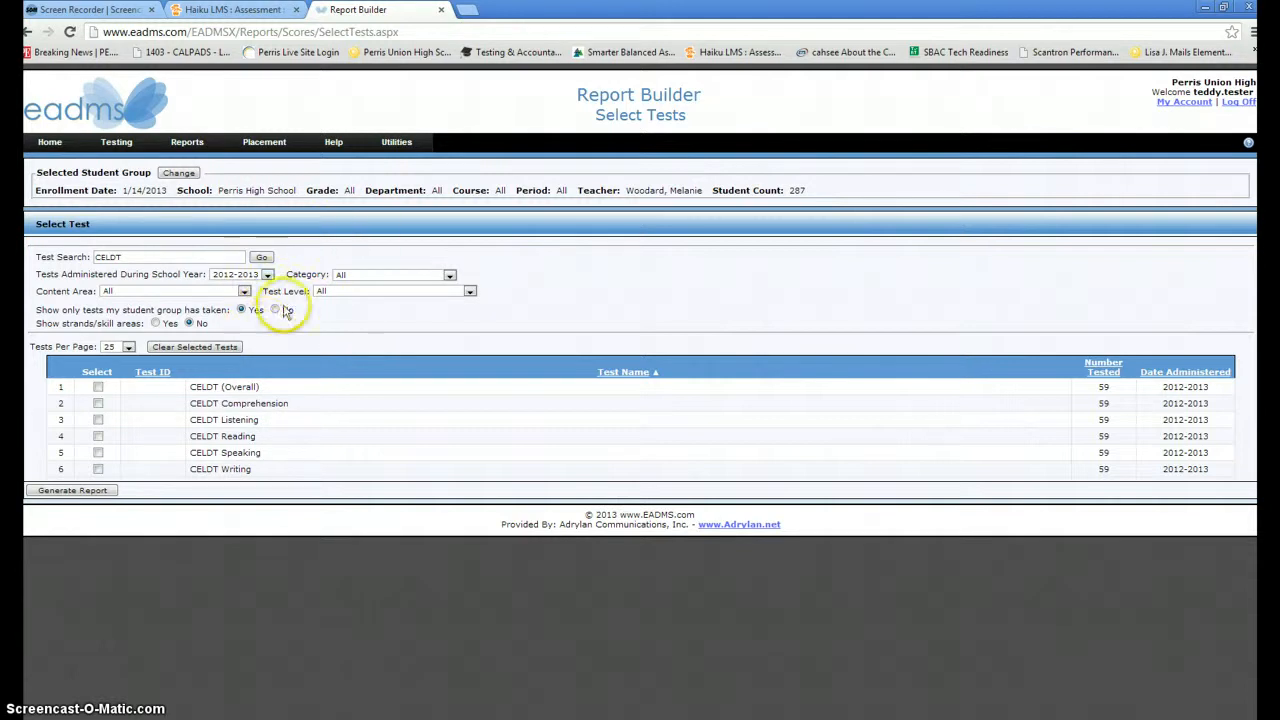
# - Tick the CELDT (Overall), Listening, Reading and Speaking tests in the results
pyautogui.click(98, 388)
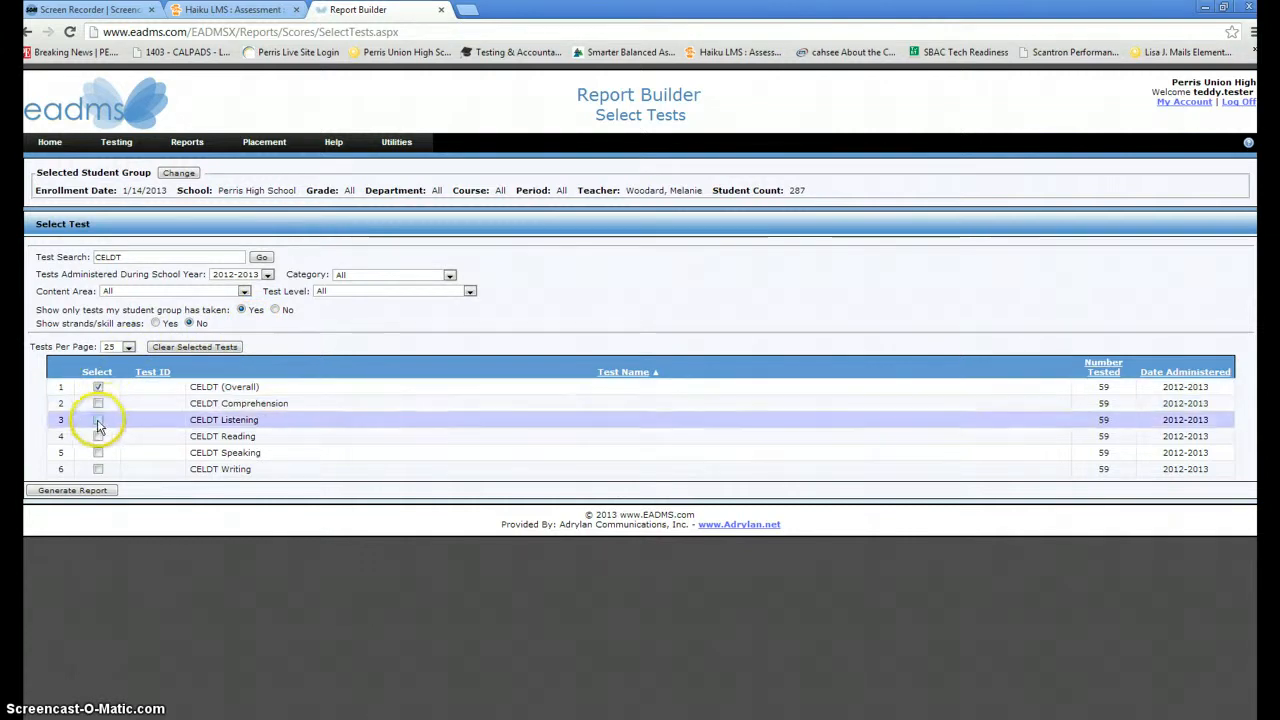
pyautogui.click(98, 421)
pyautogui.click(99, 437)
pyautogui.click(99, 453)
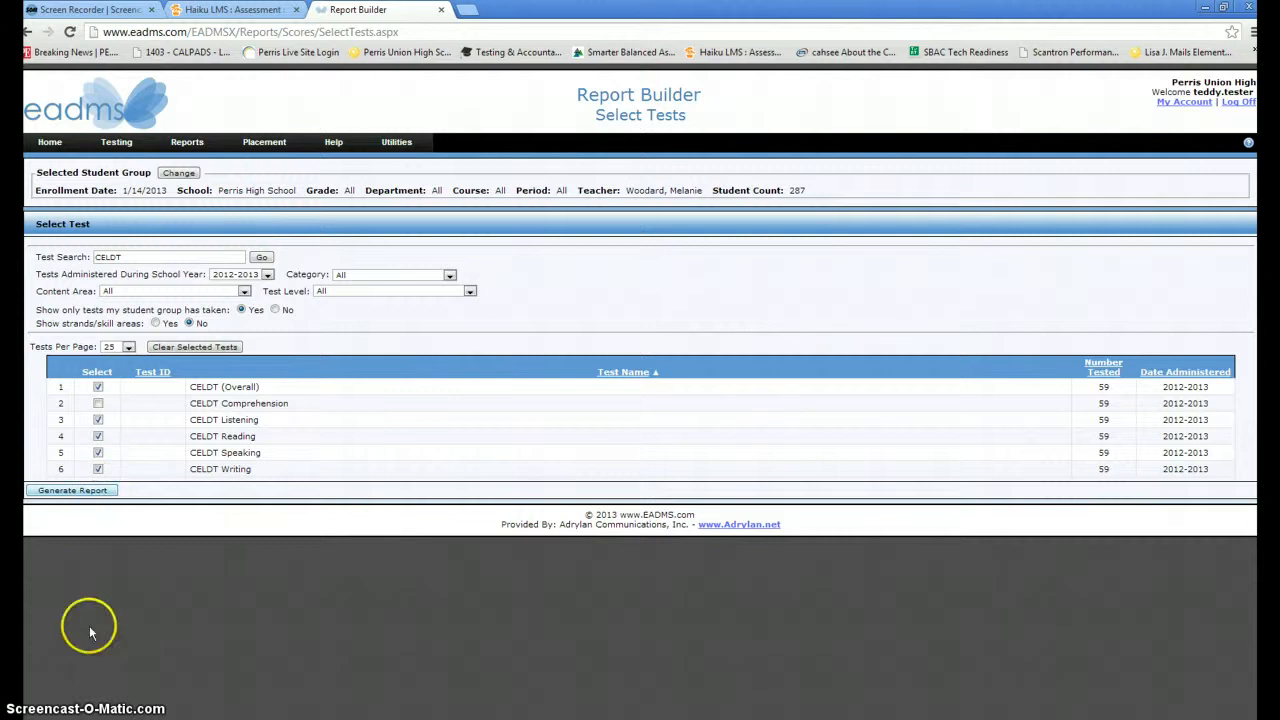
pyautogui.scroll(-3, 551, 565)
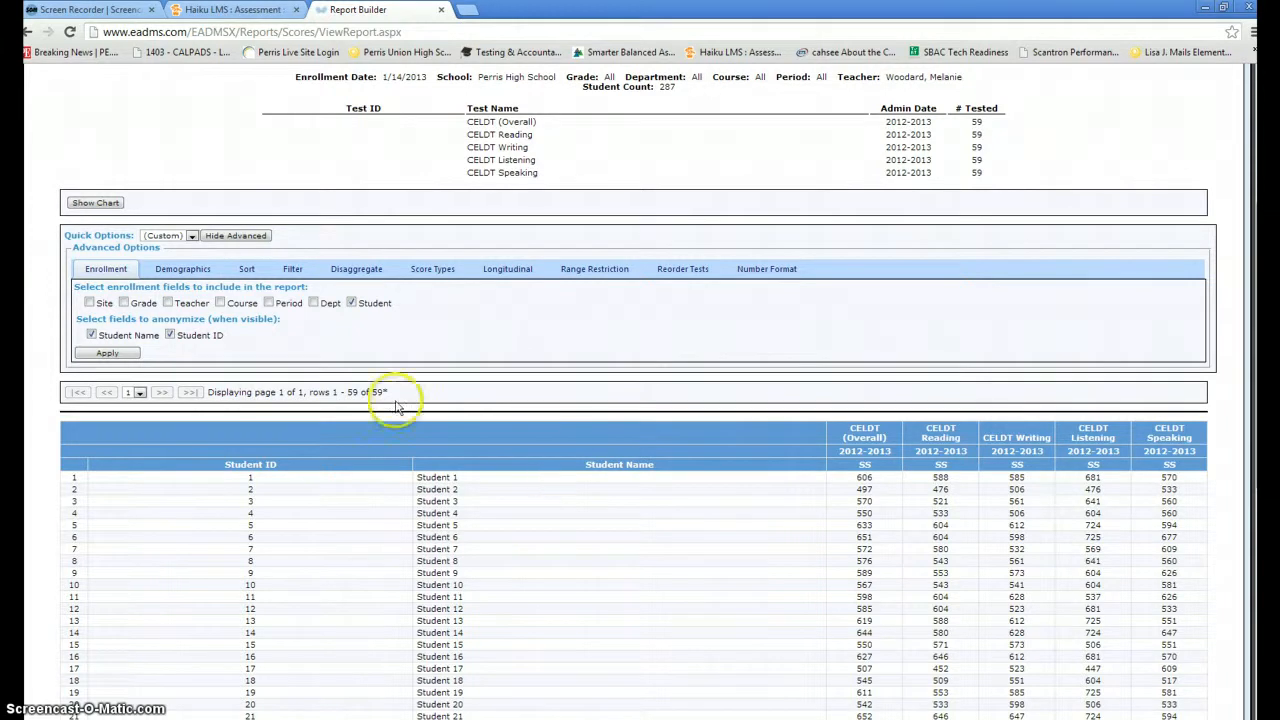
# - Tick Prof for CELDT Overall, Reading, Writing, Listening and Speaking under Score Types, then apply
pyautogui.click(235, 237)
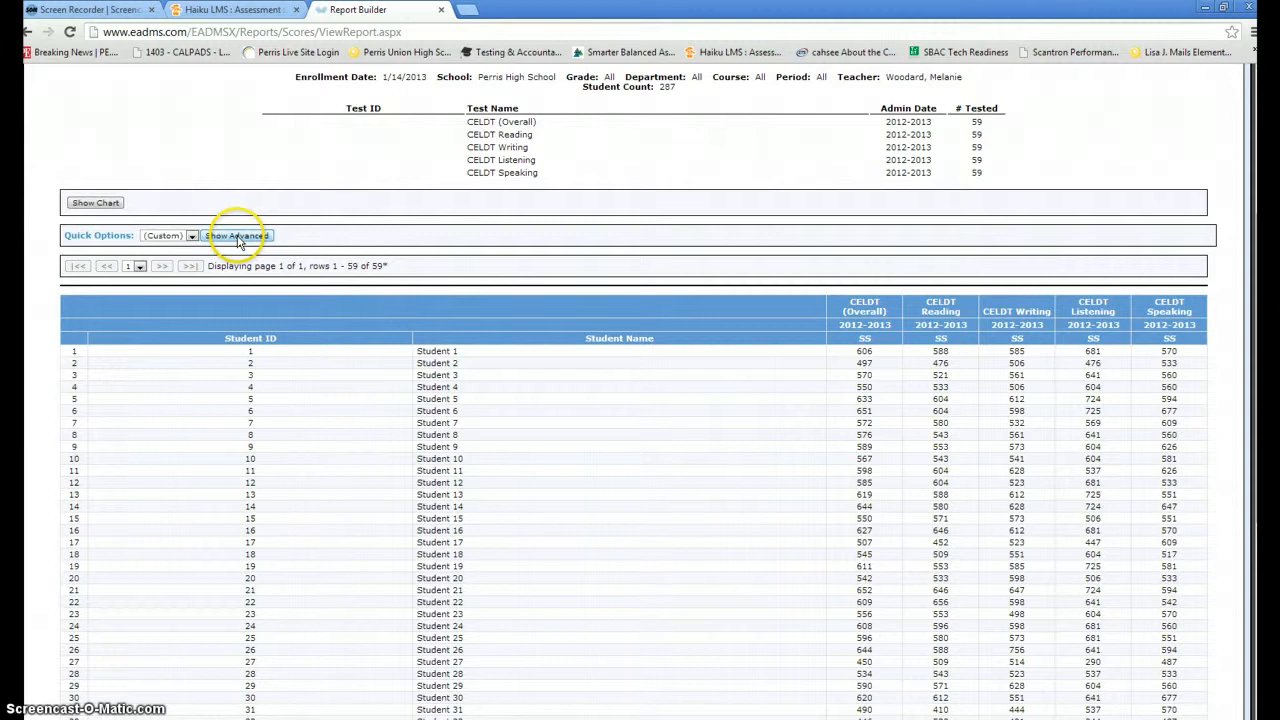
pyautogui.click(236, 238)
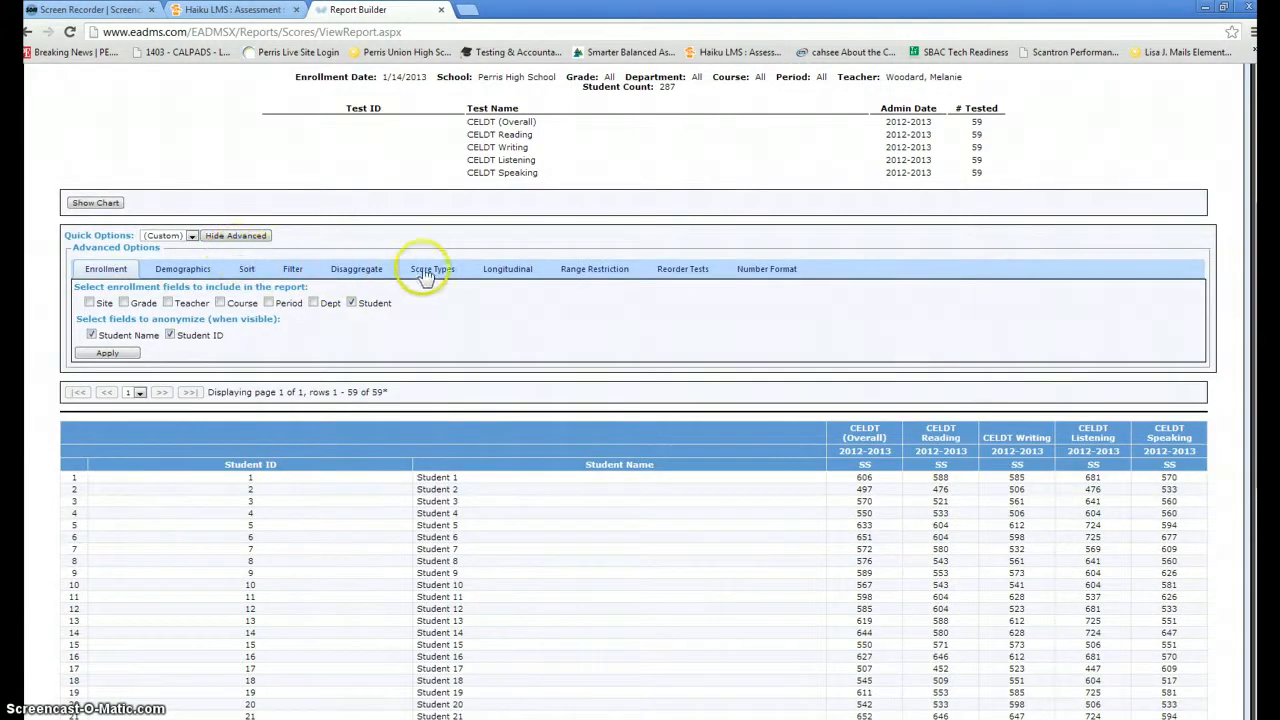
pyautogui.click(441, 274)
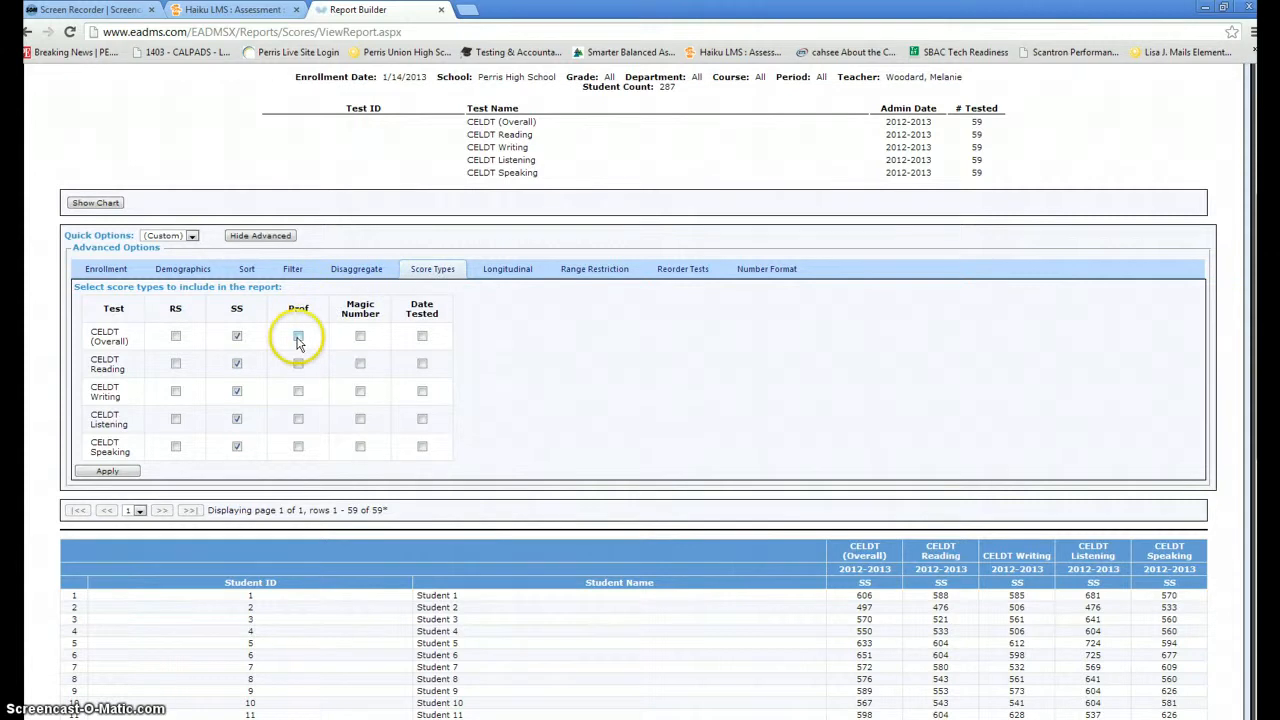
pyautogui.click(298, 338)
pyautogui.click(298, 364)
pyautogui.click(298, 391)
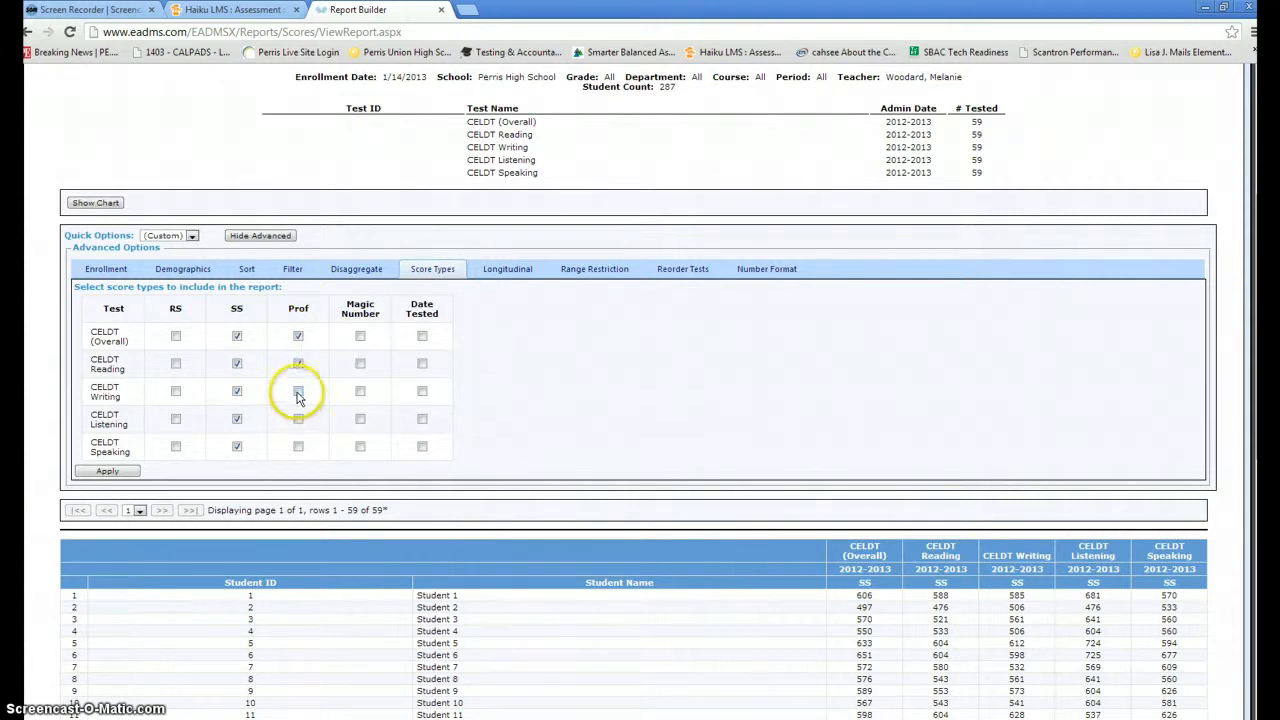
pyautogui.click(298, 420)
pyautogui.click(298, 446)
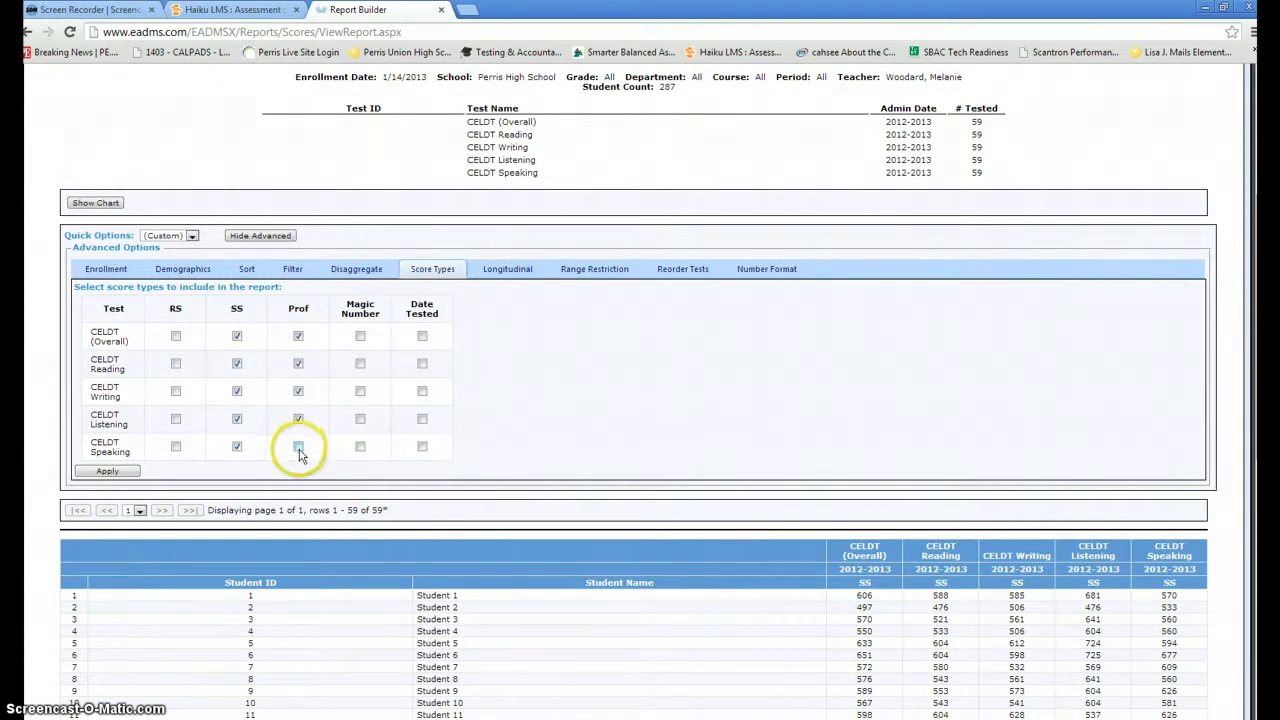
pyautogui.click(112, 474)
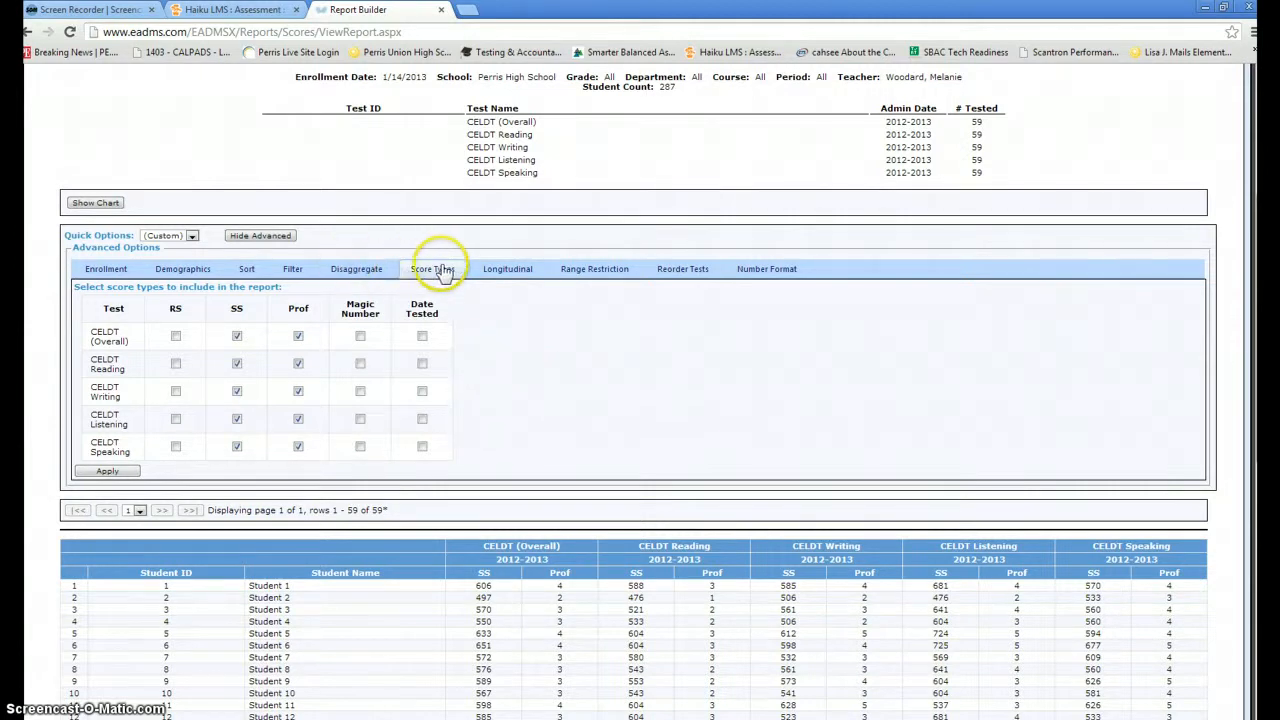
# - Add a 2011-2012 longitudinal comparison to the CELDT (Overall) columns and apply it
pyautogui.click(512, 272)
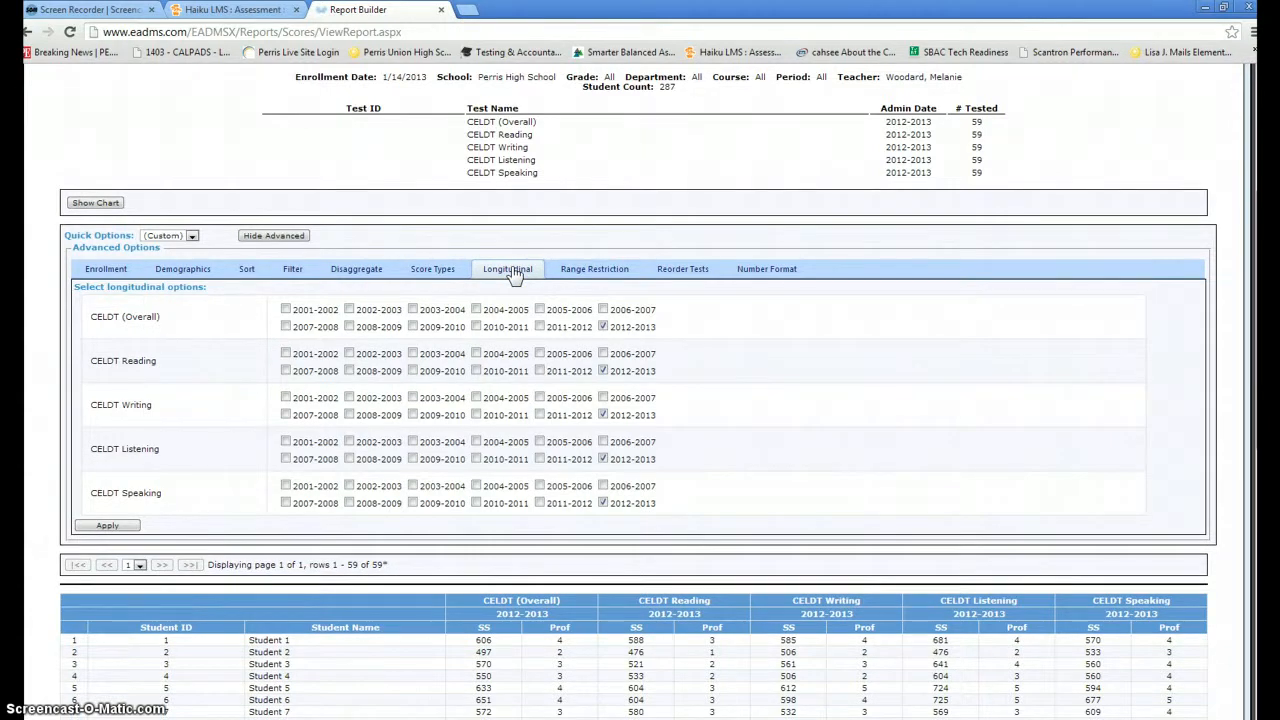
pyautogui.click(540, 327)
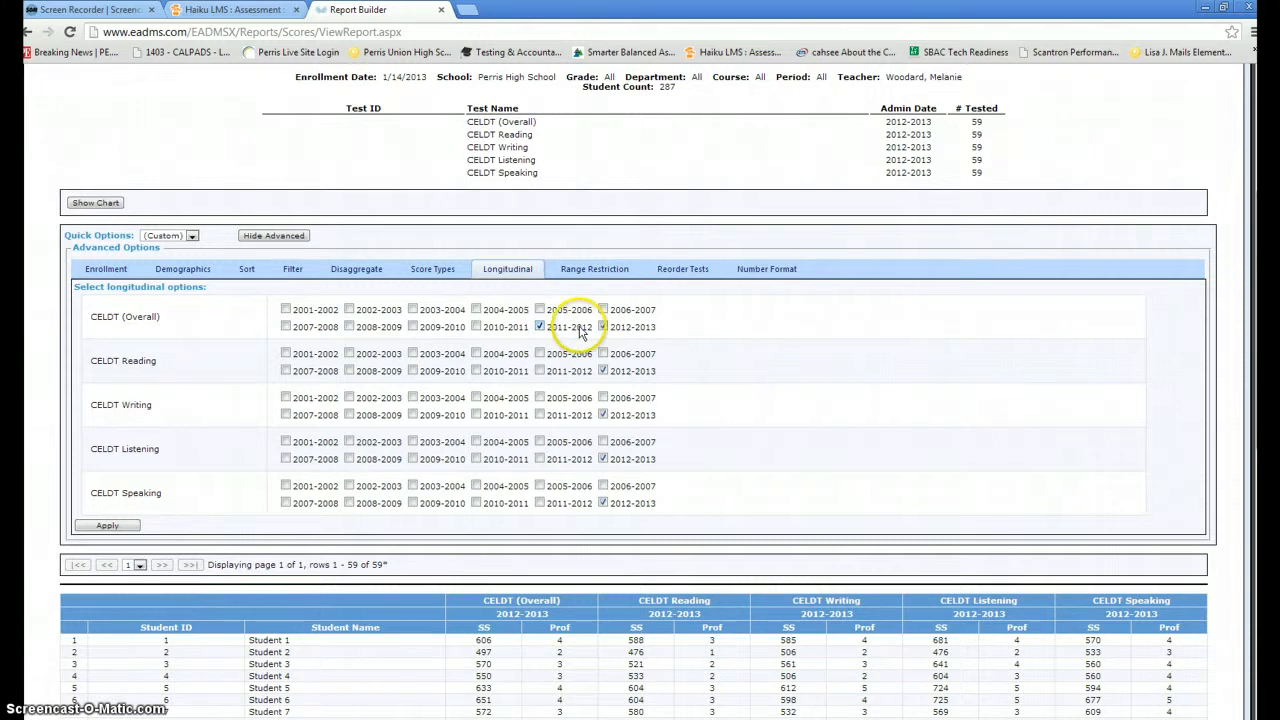
pyautogui.click(106, 525)
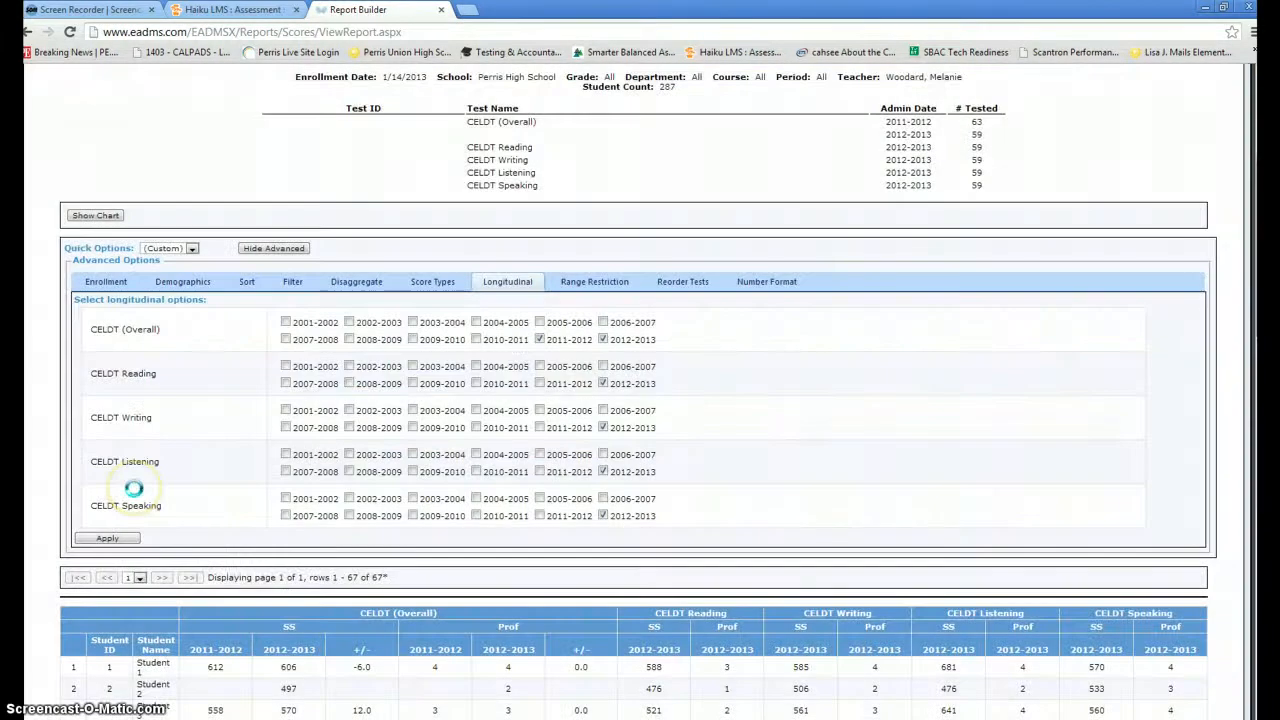
pyautogui.scroll(-1, 168, 482)
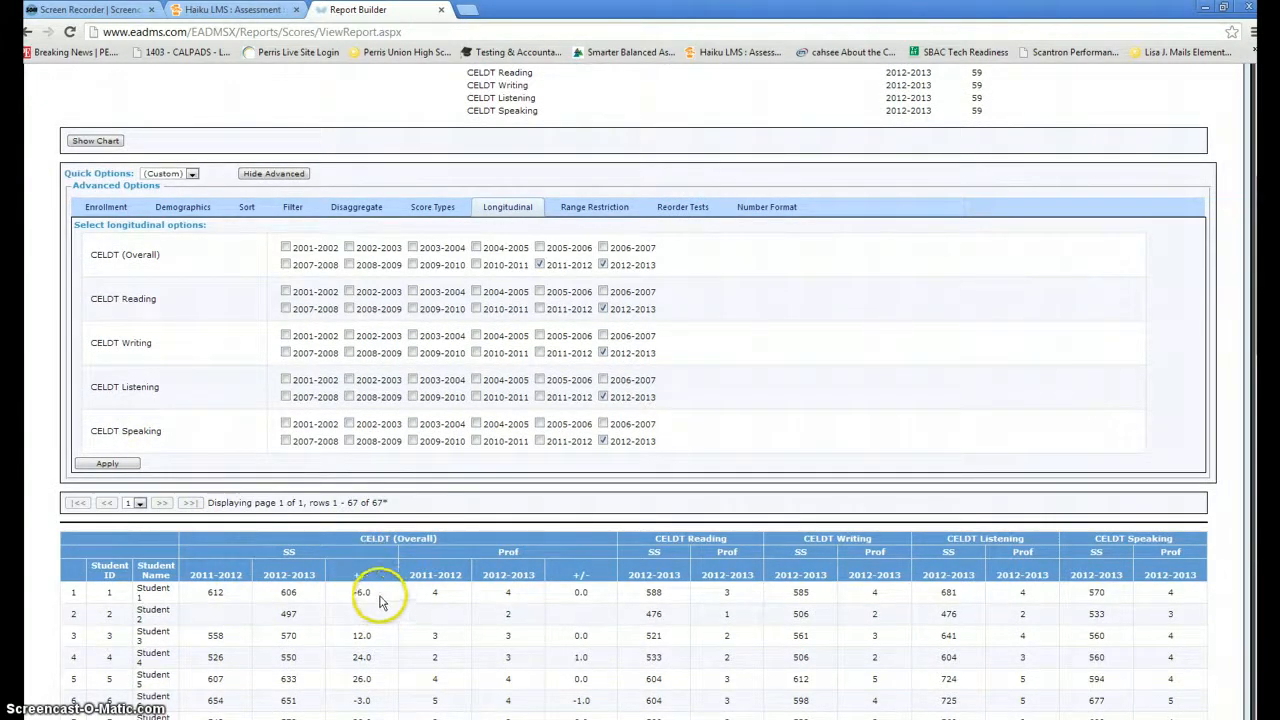
pyautogui.scroll(-1, 372, 598)
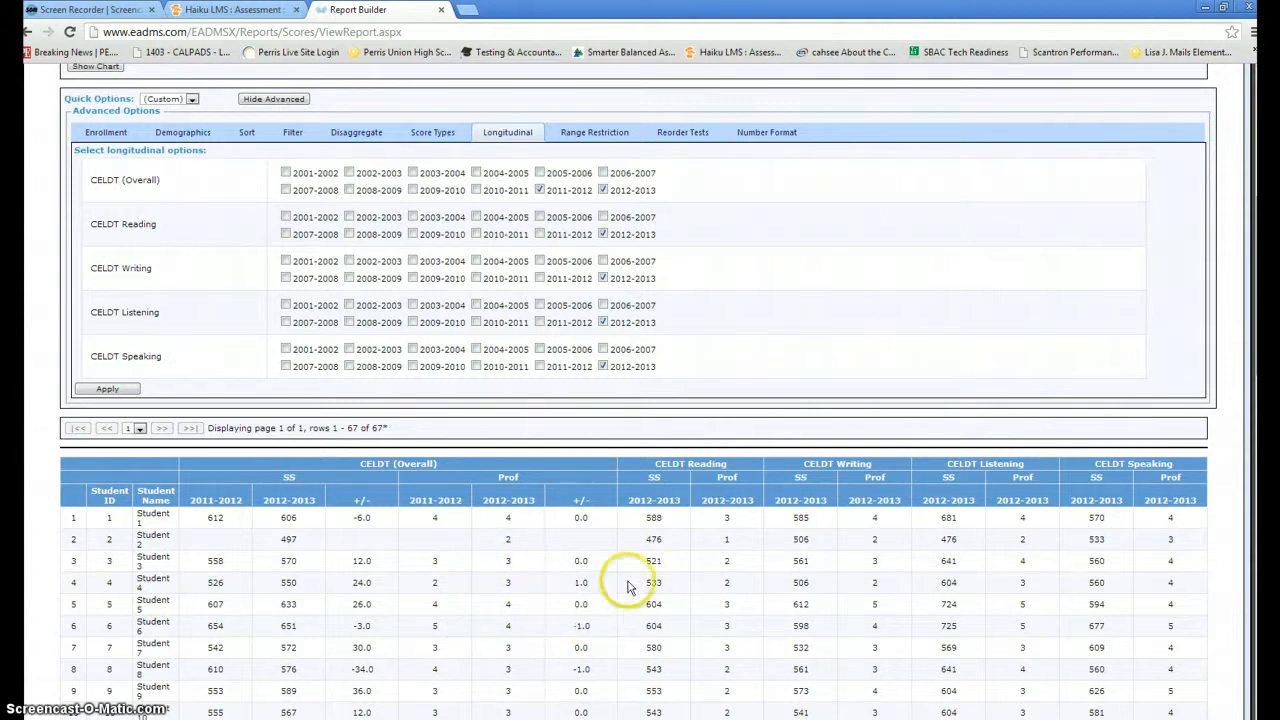
pyautogui.scroll(1, 782, 422)
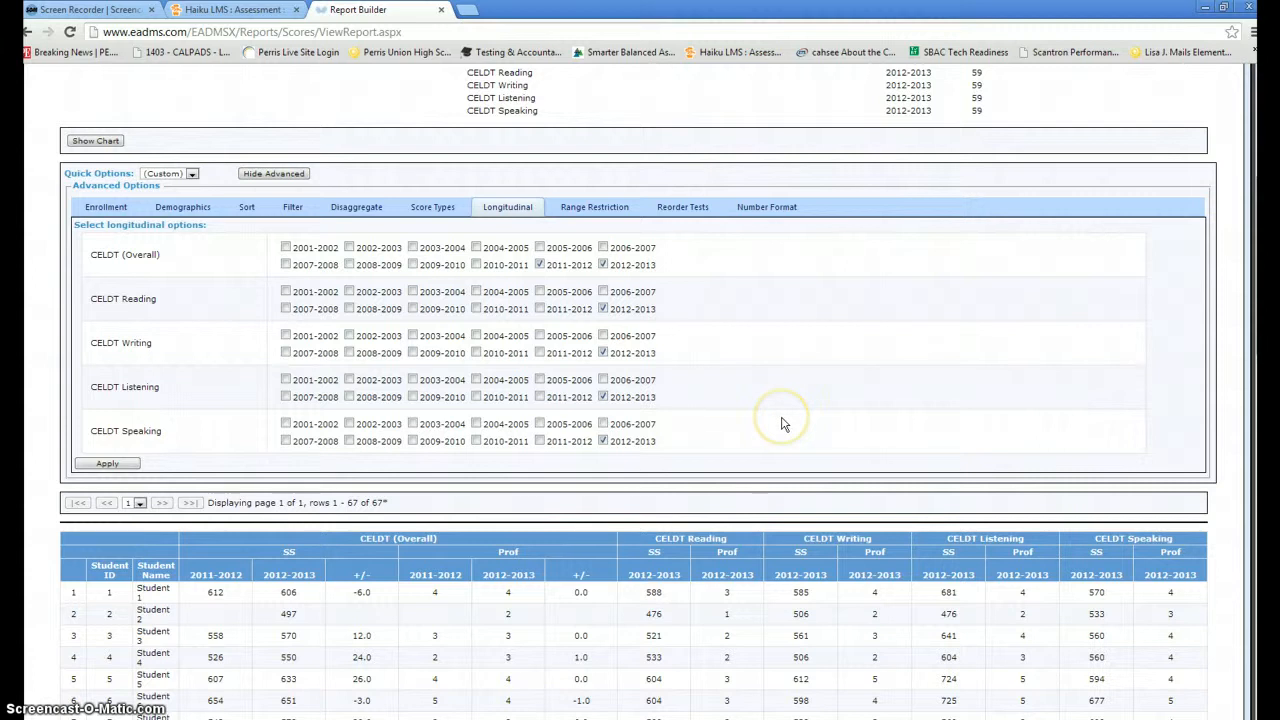
pyautogui.scroll(1, 783, 424)
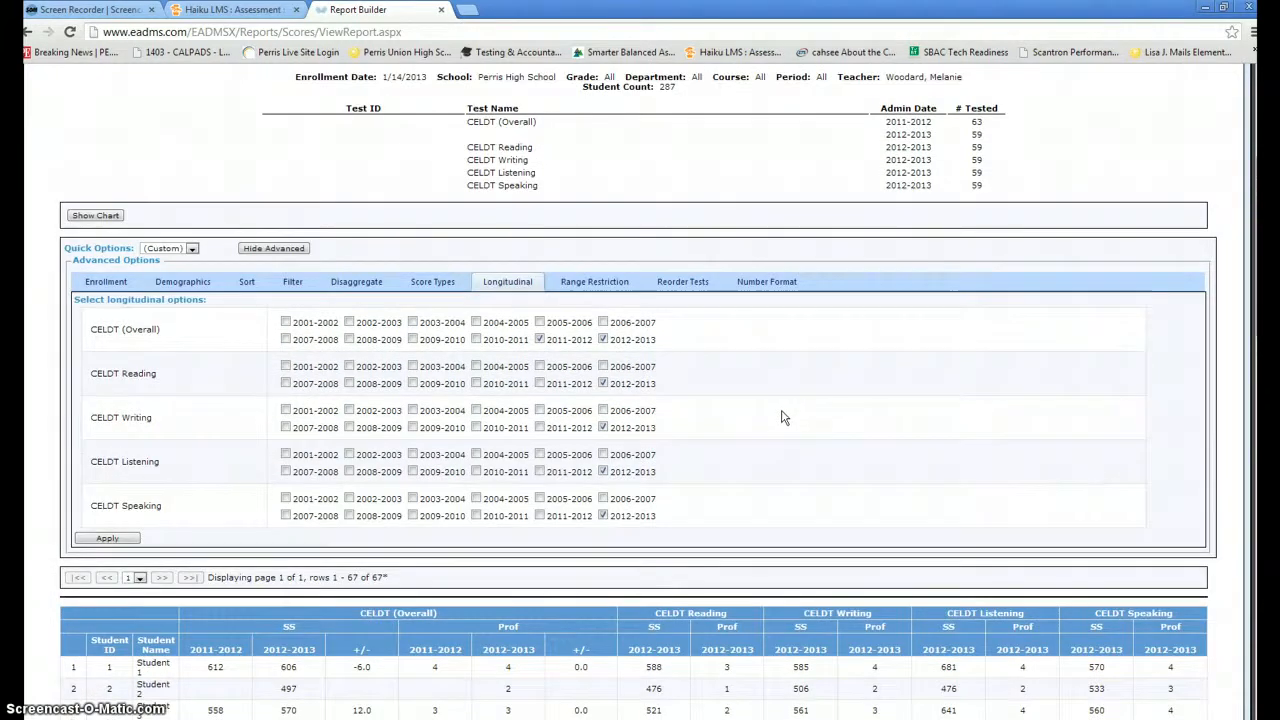
pyautogui.scroll(-1, 774, 452)
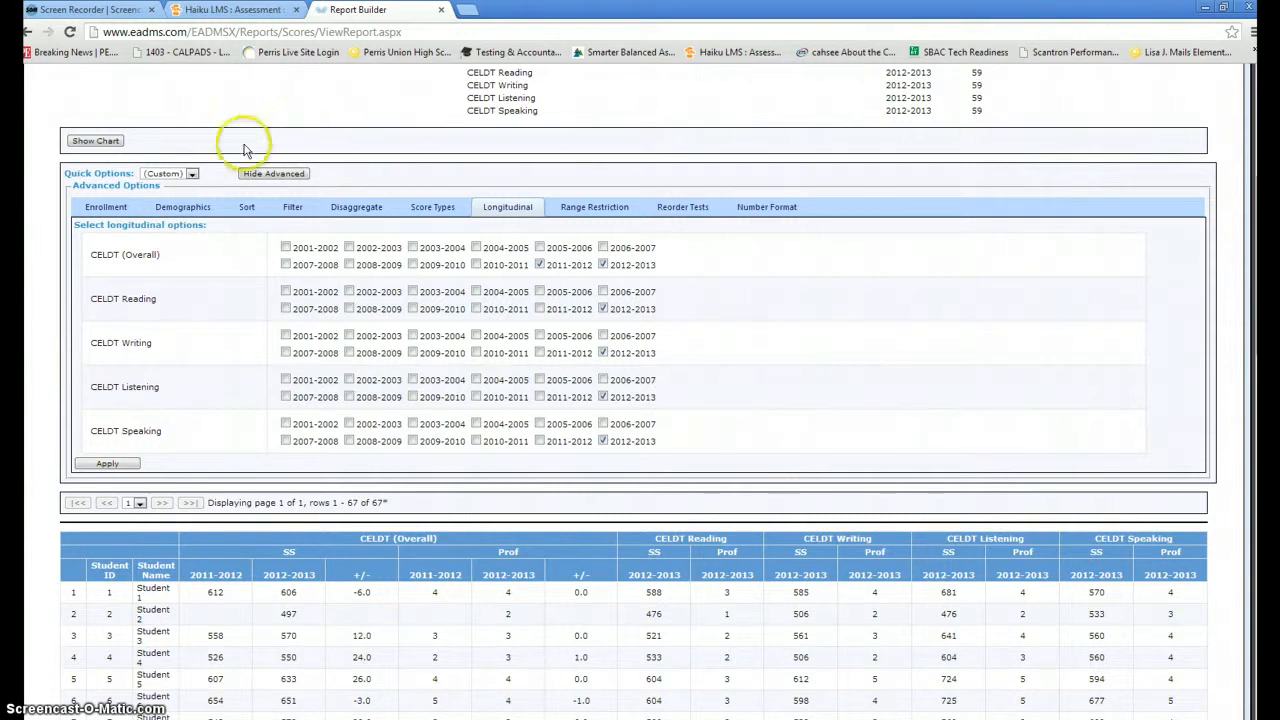
# - Set 'View data disaggregated by' to Period and apply it to the CELDT report
pyautogui.click(368, 210)
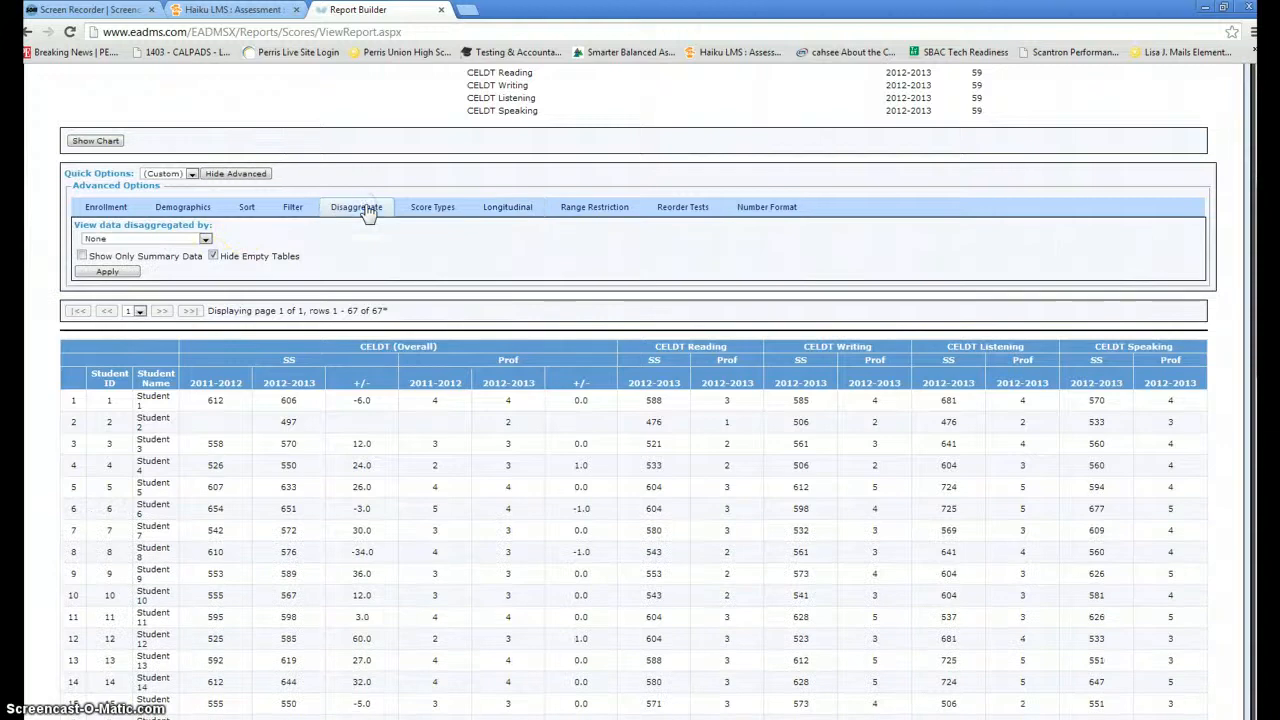
pyautogui.click(205, 240)
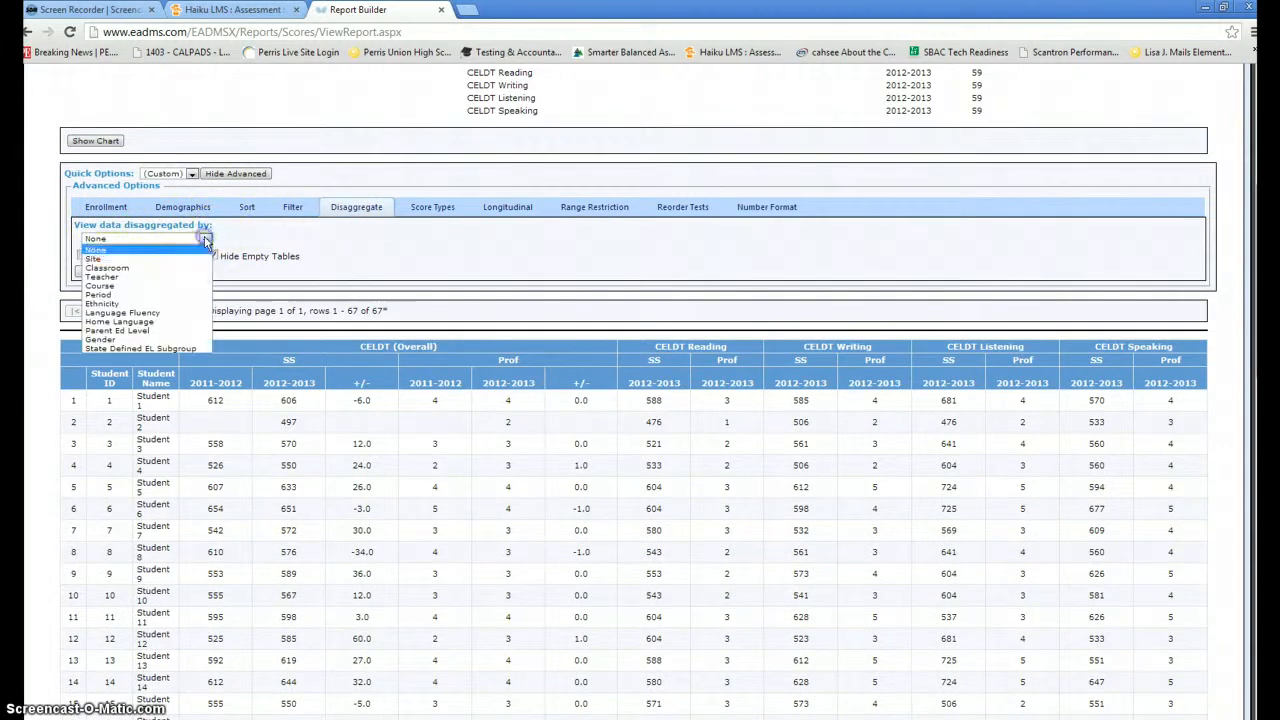
pyautogui.click(175, 294)
pyautogui.click(121, 275)
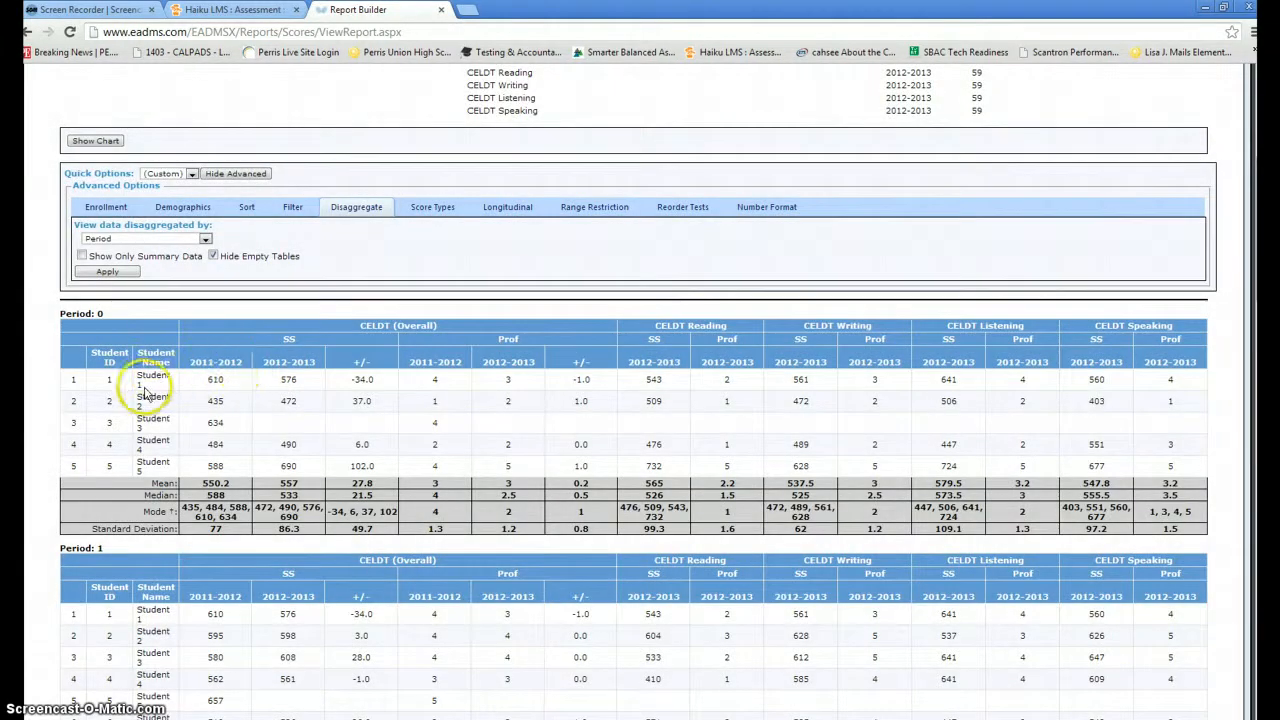
pyautogui.scroll(-3, 150, 390)
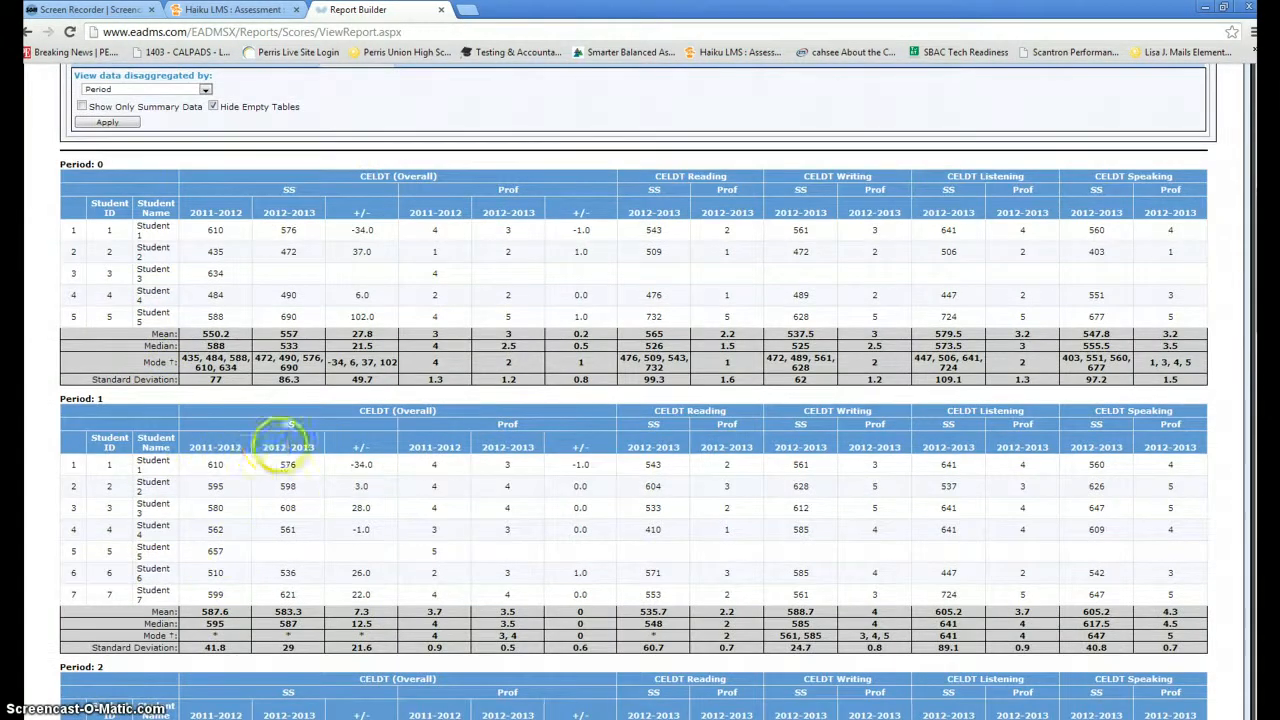
pyautogui.scroll(5, 285, 445)
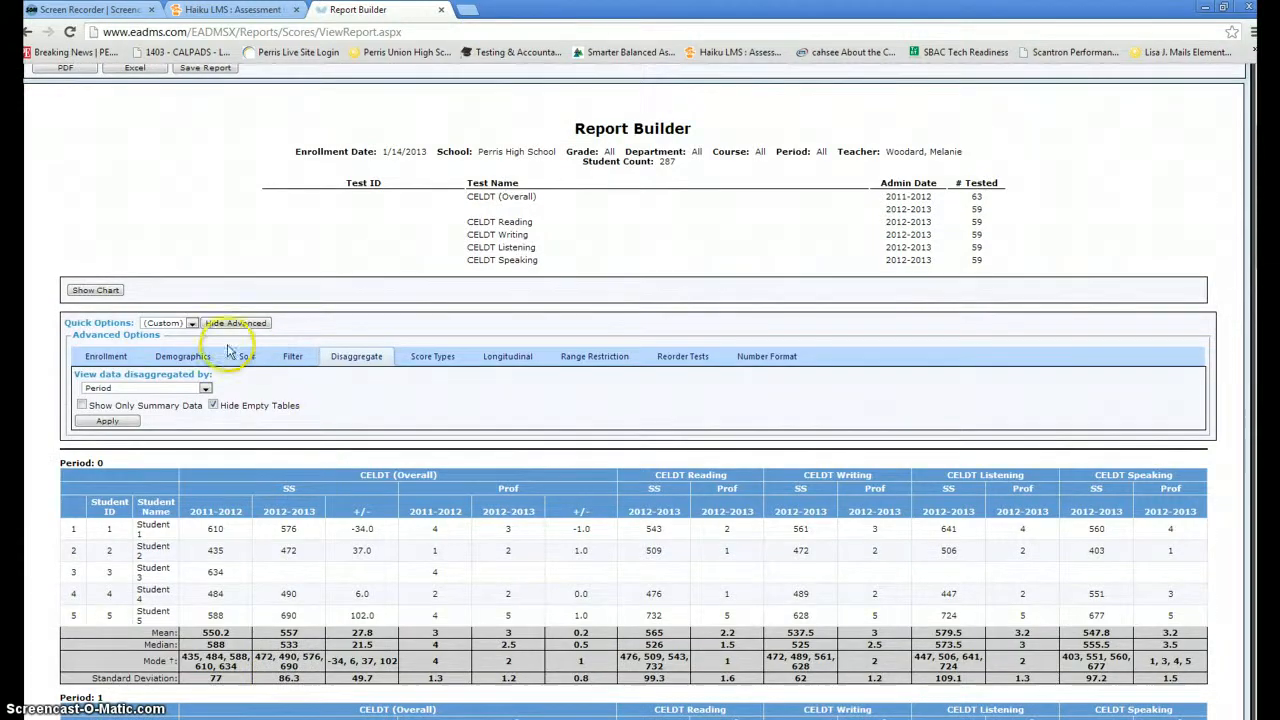
pyautogui.click(180, 357)
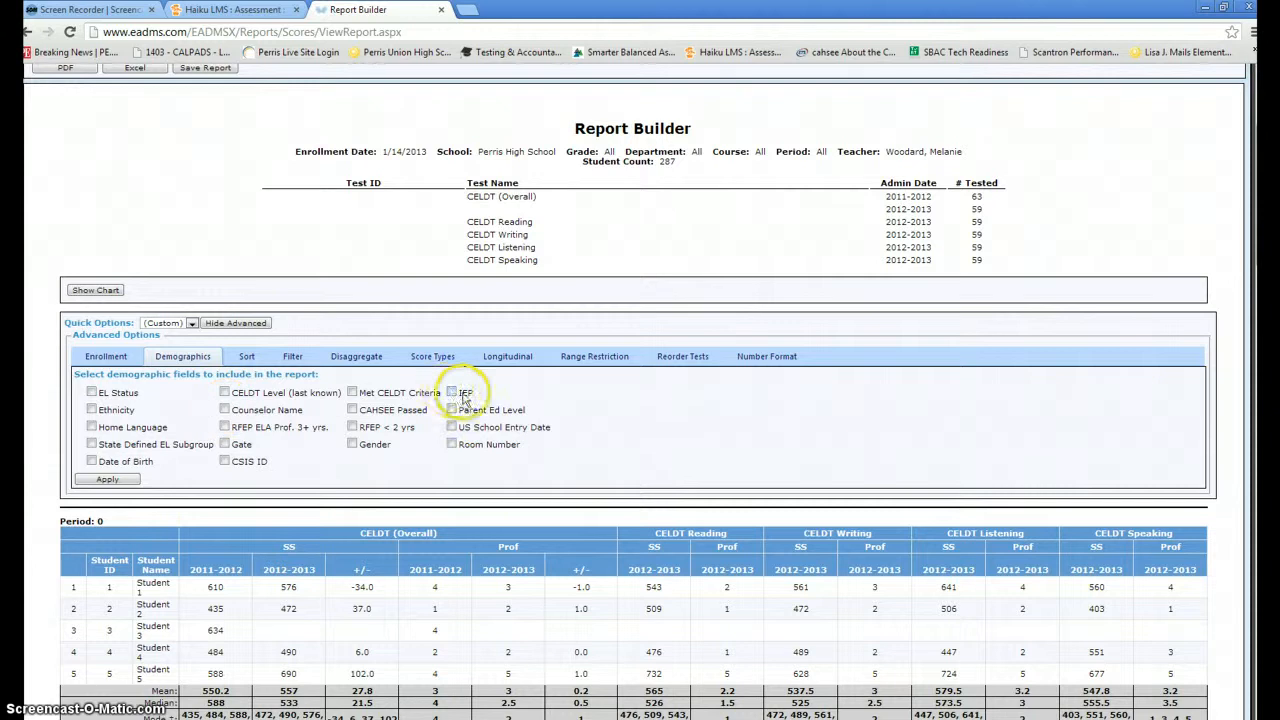
# - Check IEP and Counselor Name under Demographics and apply the new columns
pyautogui.click(225, 409)
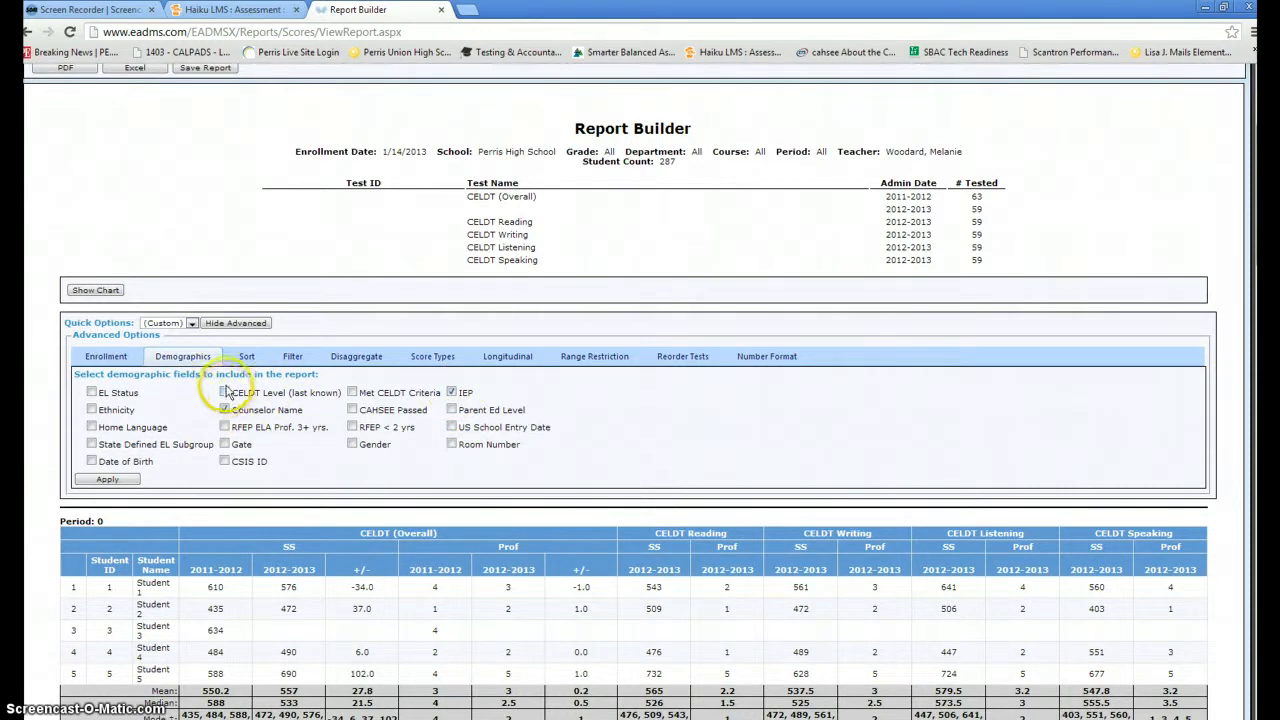
pyautogui.click(108, 480)
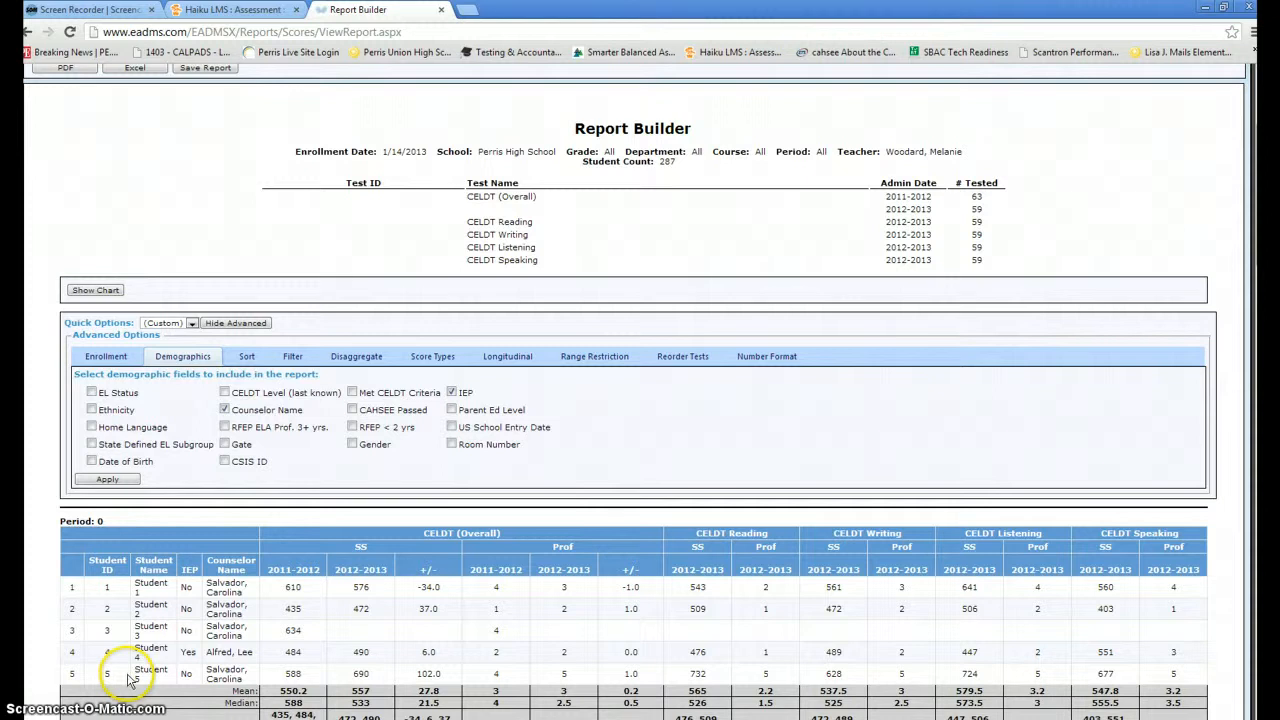
pyautogui.scroll(1, 258, 470)
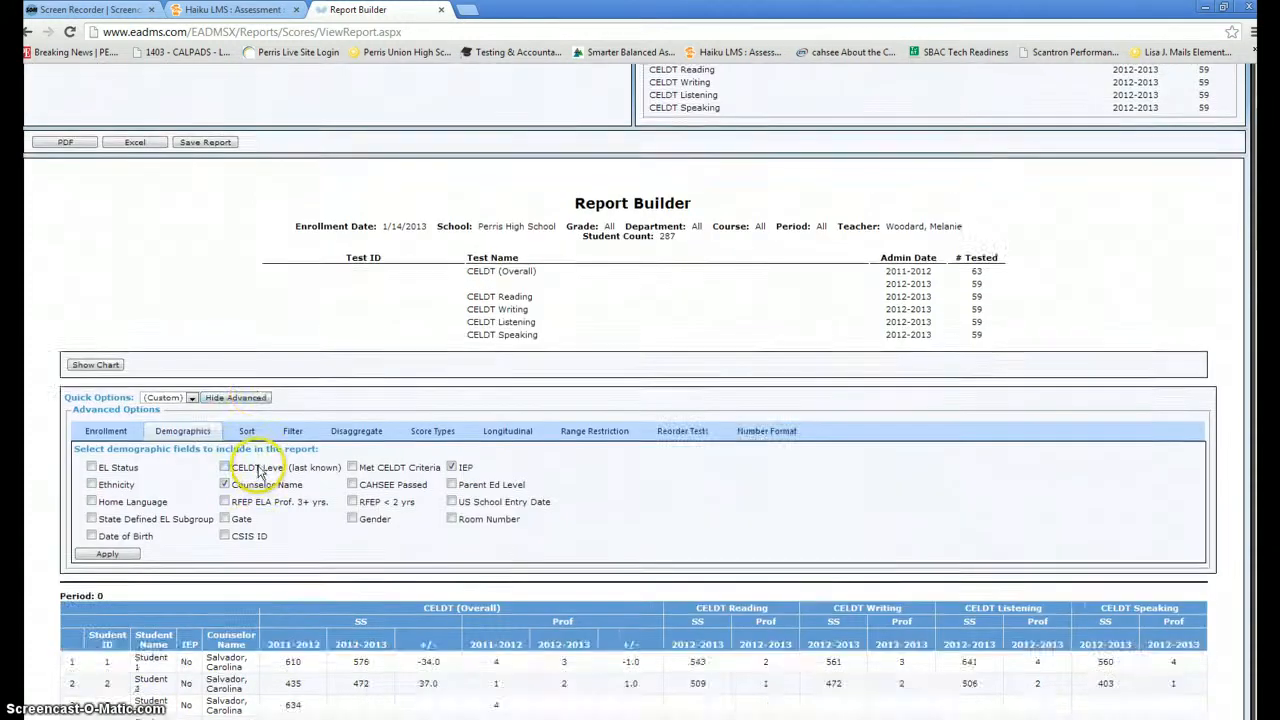
pyautogui.scroll(2, 174, 375)
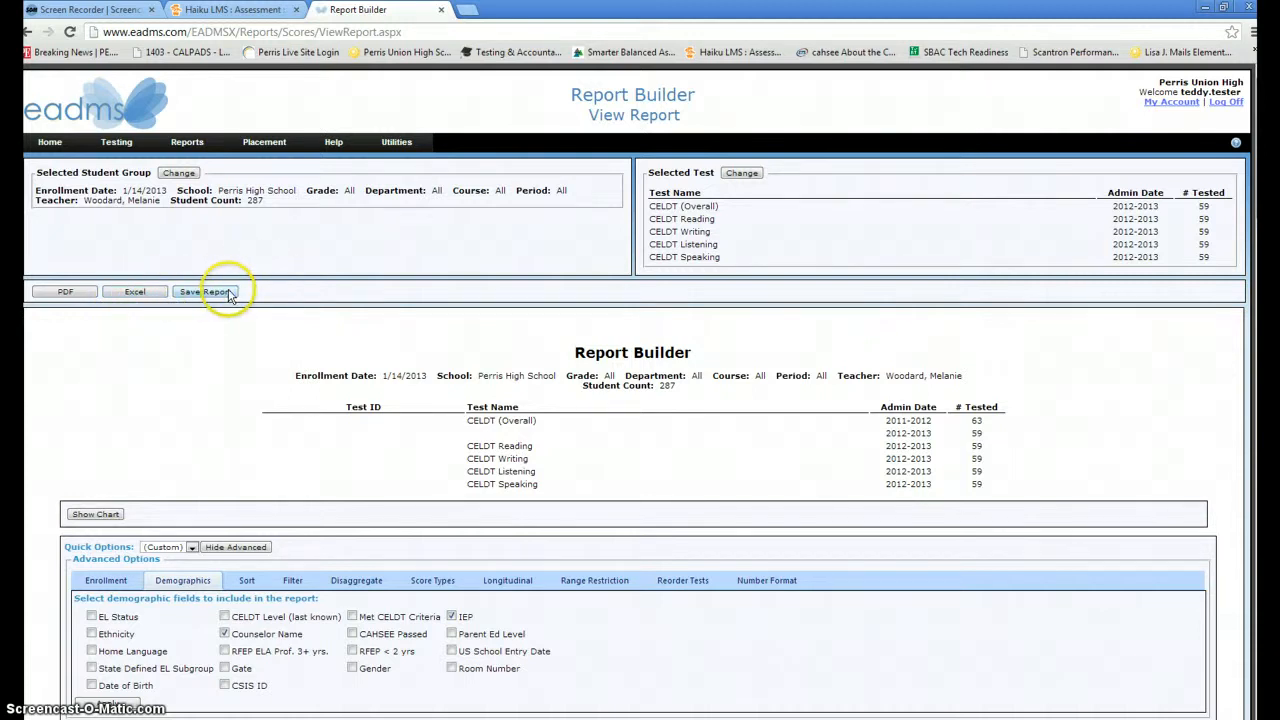
pyautogui.scroll(-3, 306, 406)
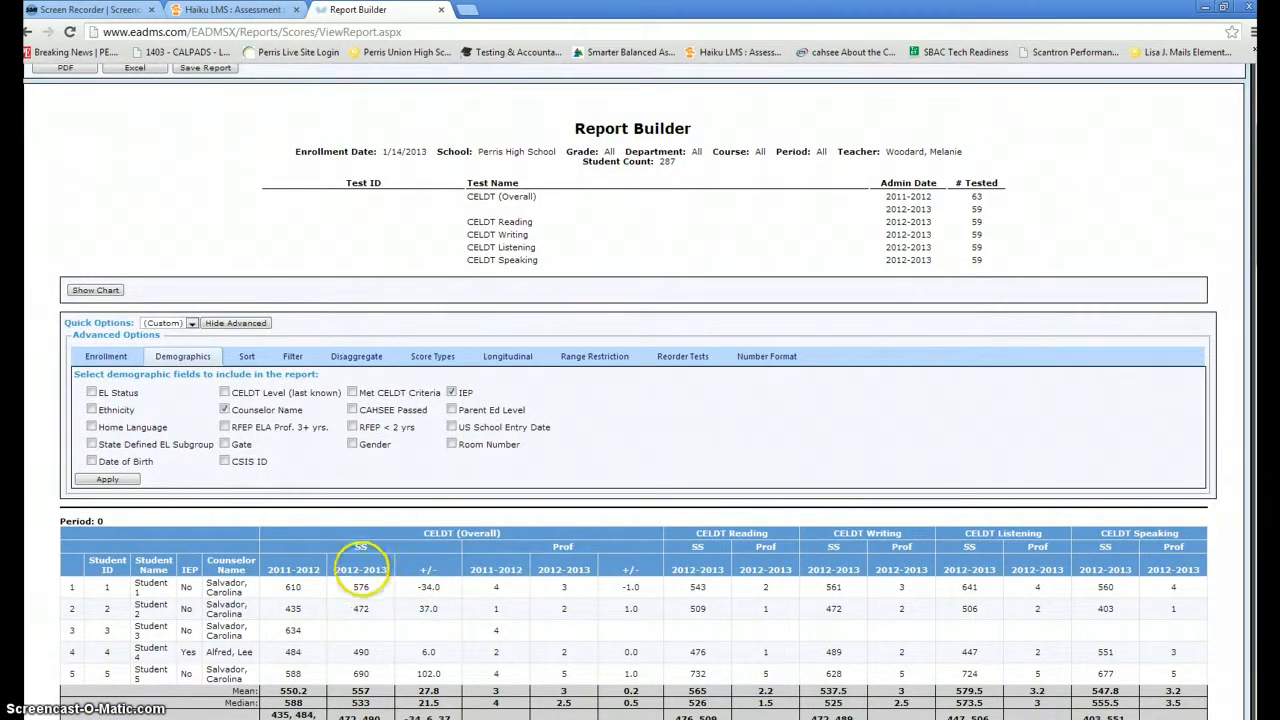
pyautogui.scroll(3, 361, 560)
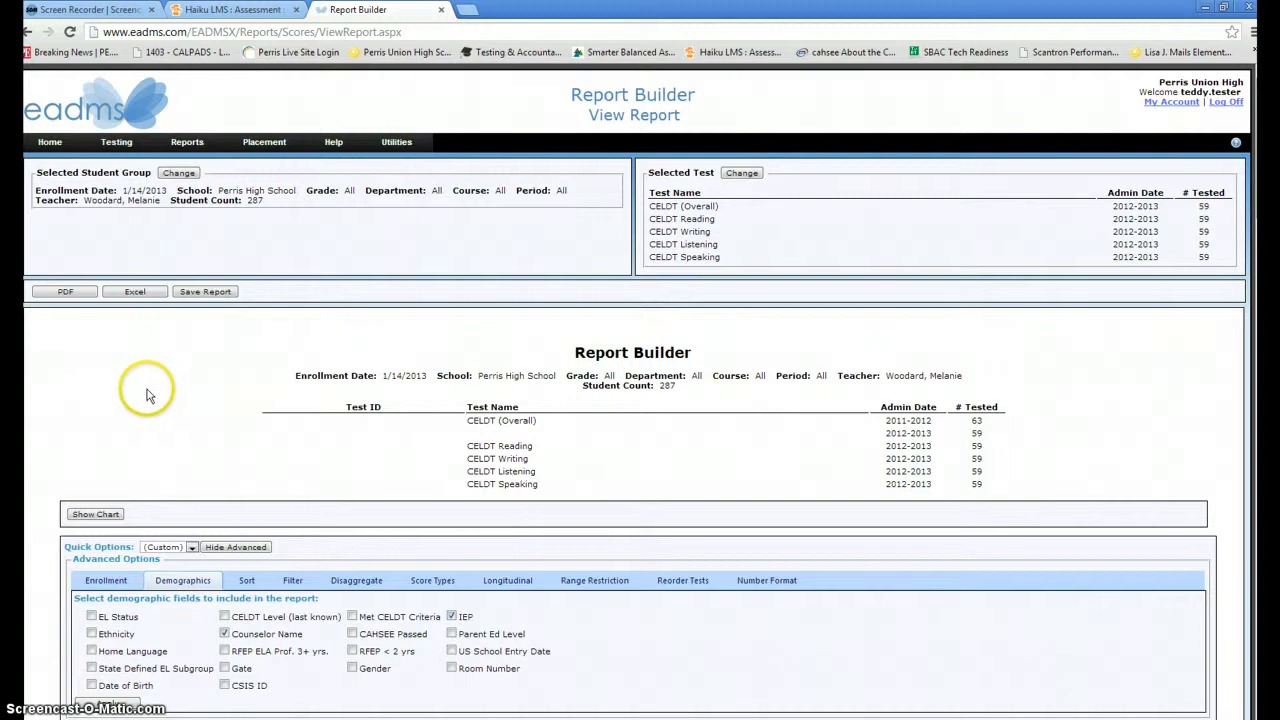
pyautogui.click(49, 142)
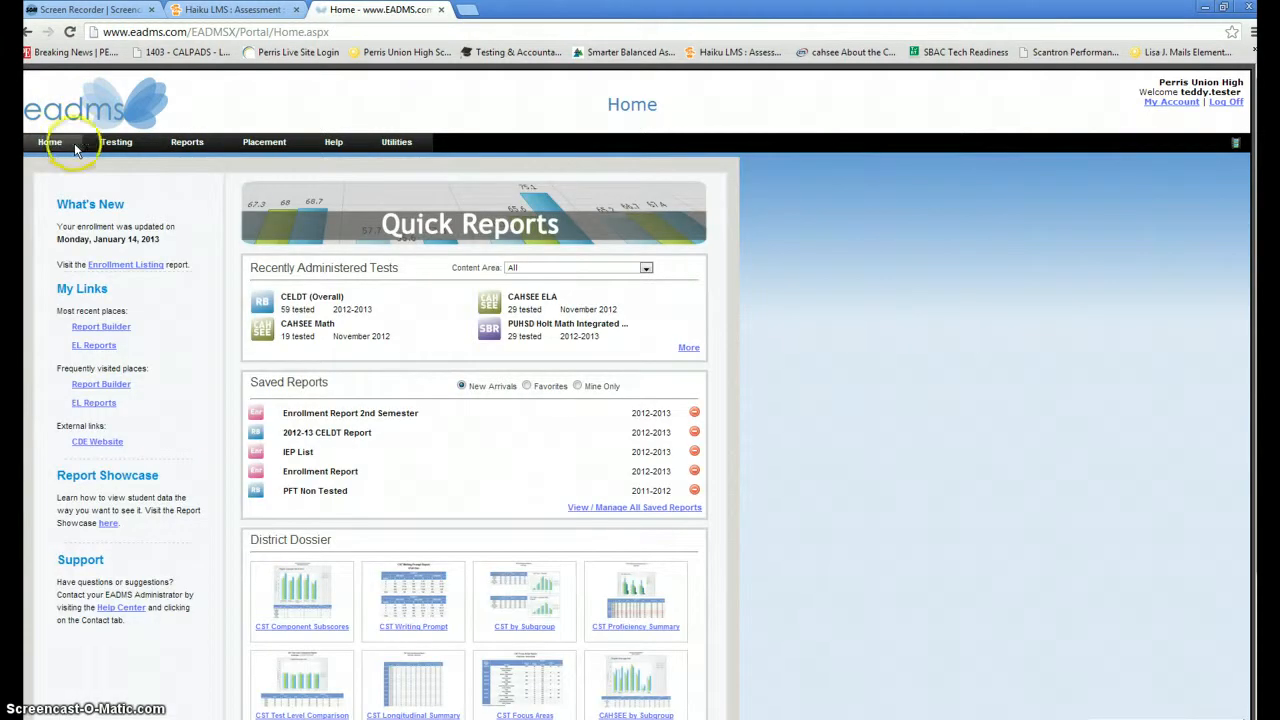
# - Go to Reports > Special Reports > EL Reports for the CELDT Movement report
pyautogui.moveTo(197, 145)
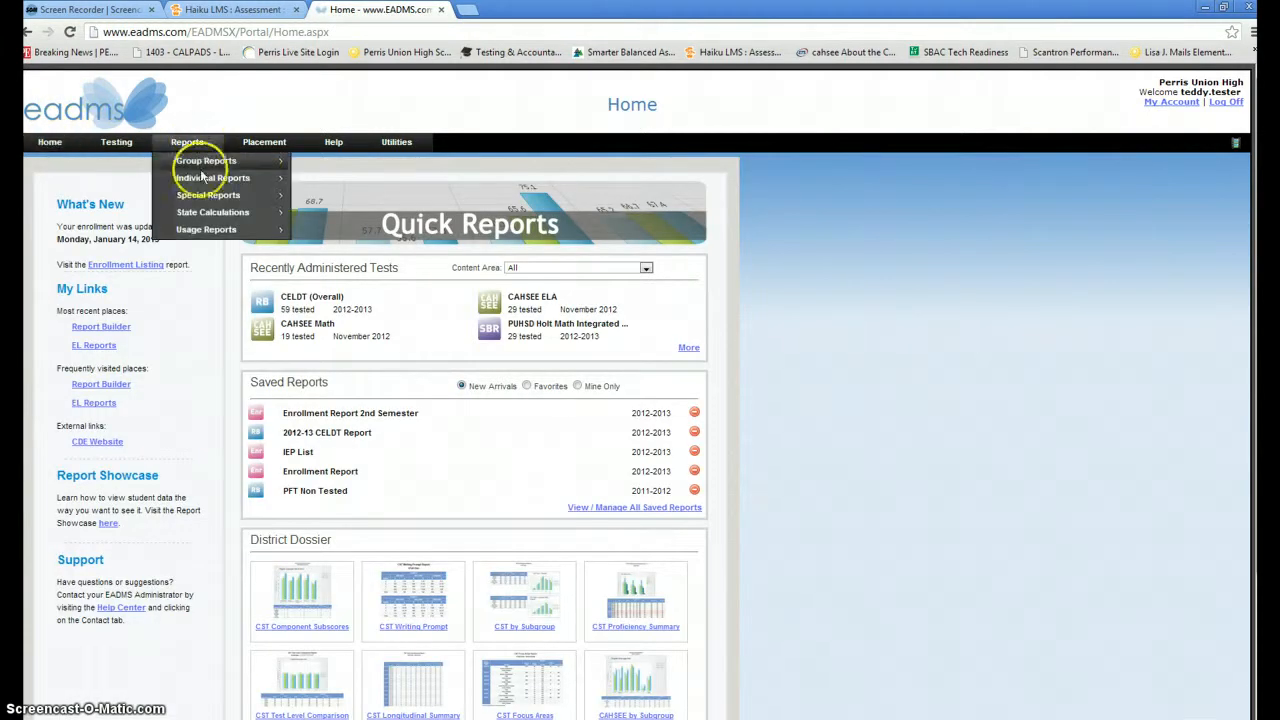
pyautogui.moveTo(207, 197)
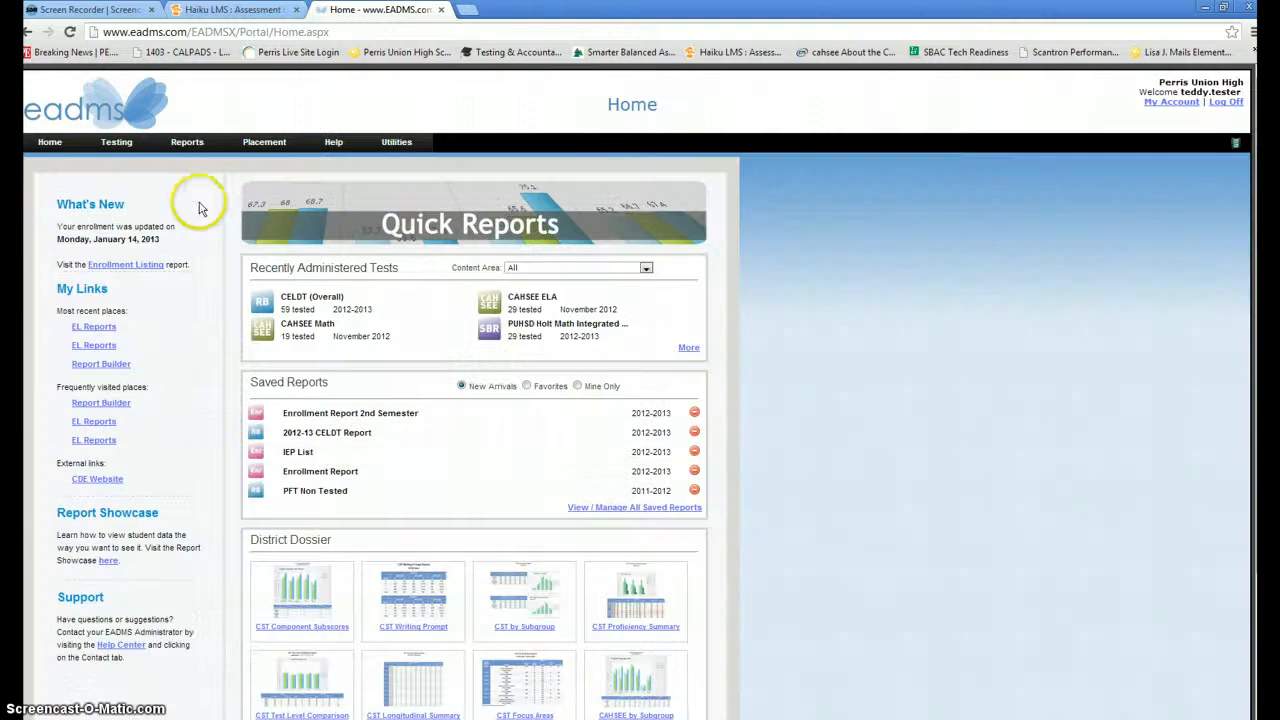
pyautogui.moveTo(190, 150)
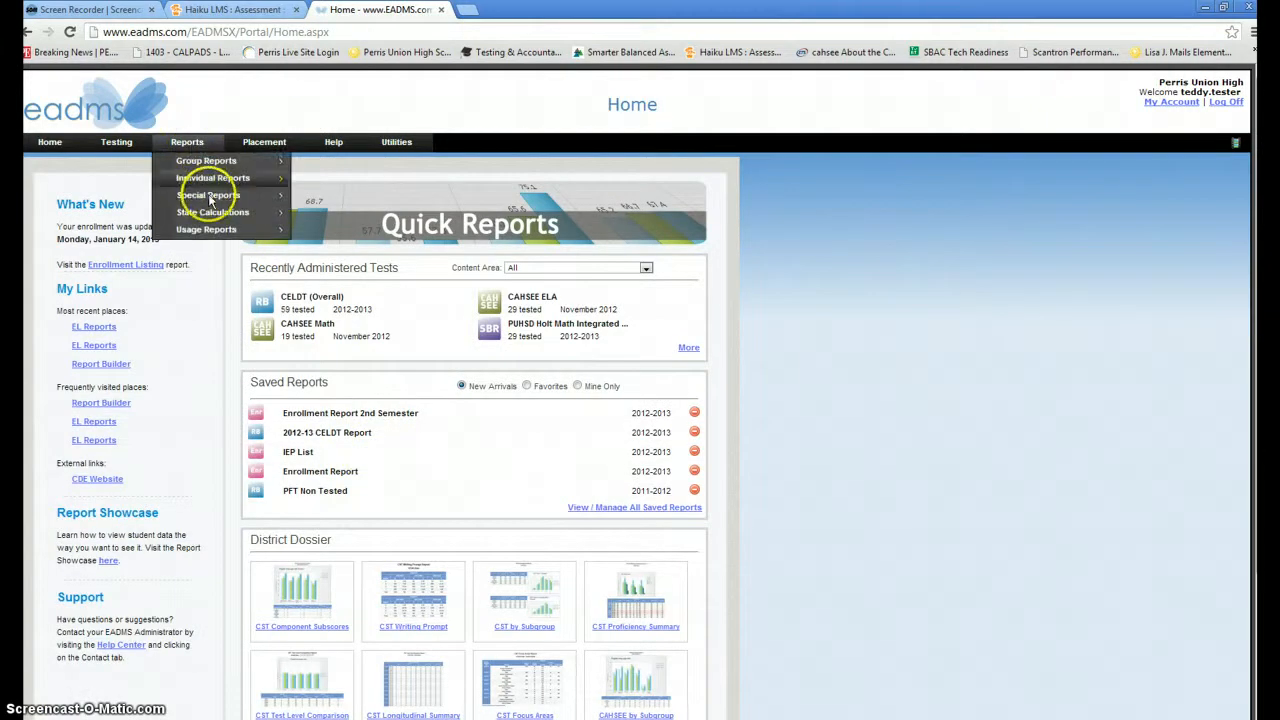
pyautogui.moveTo(210, 196)
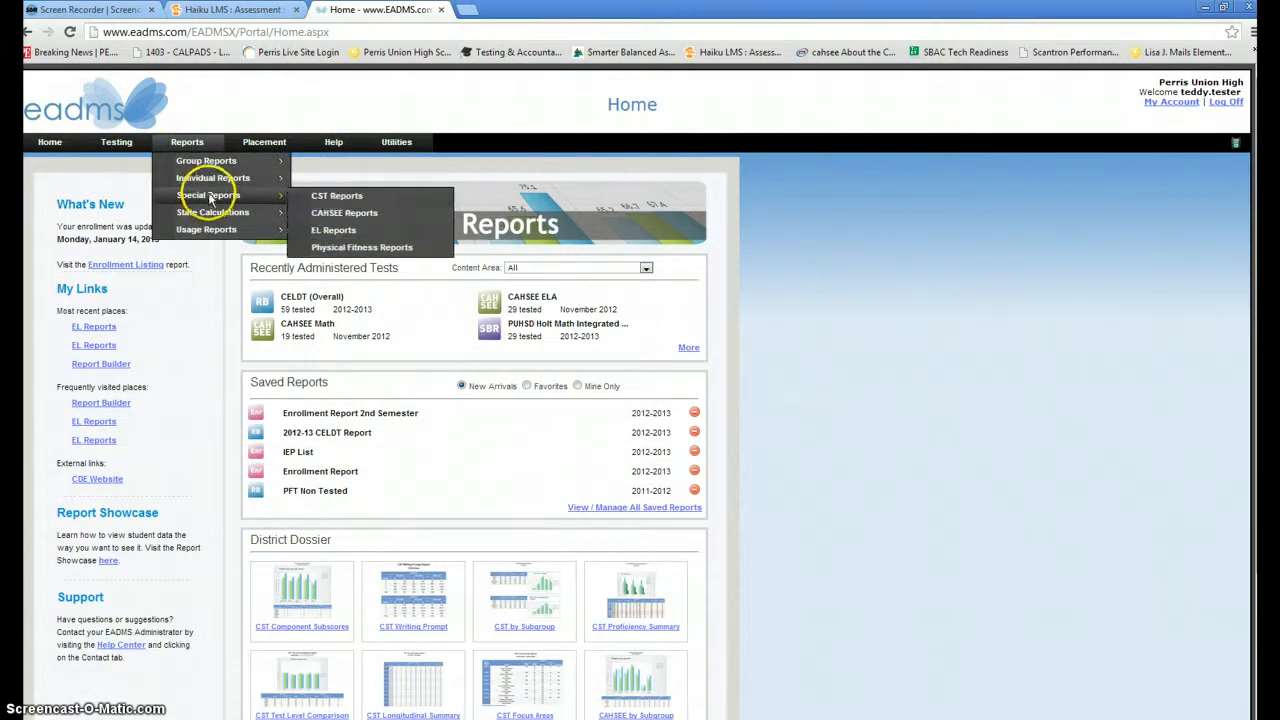
pyautogui.click(333, 230)
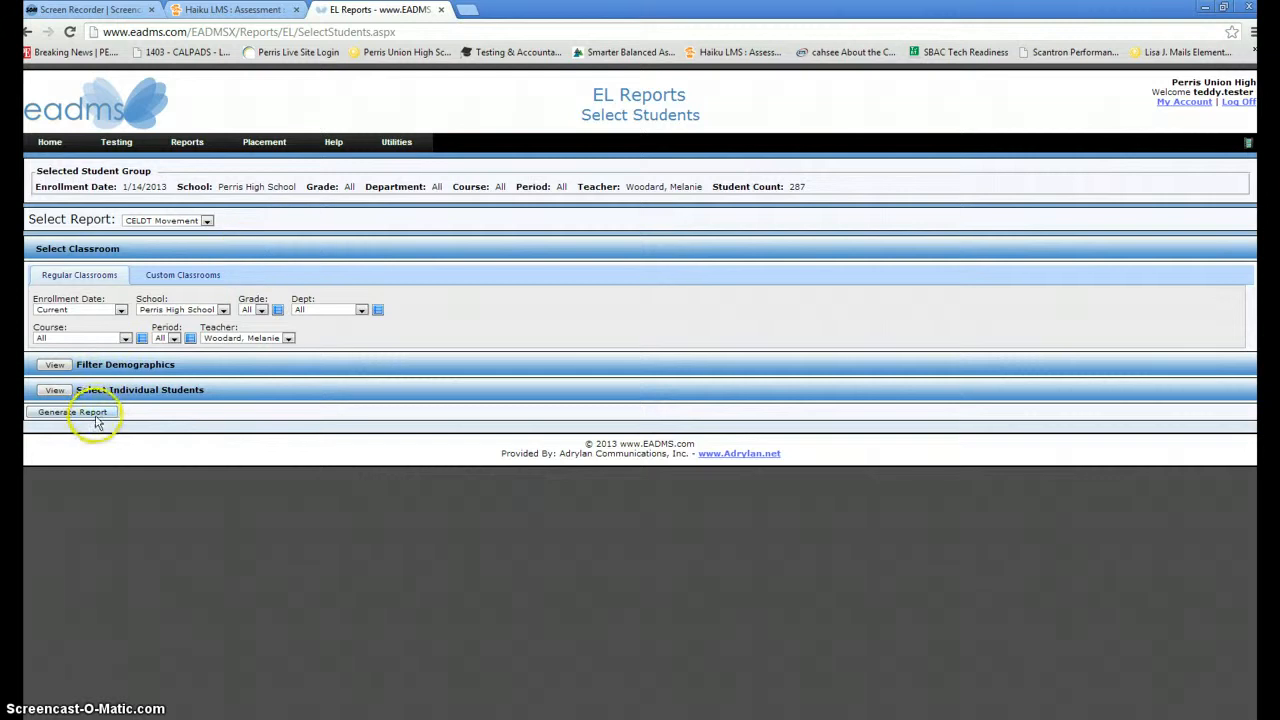
# - Generate the CELDT Movement report and scroll through its movement tables
pyautogui.click(97, 413)
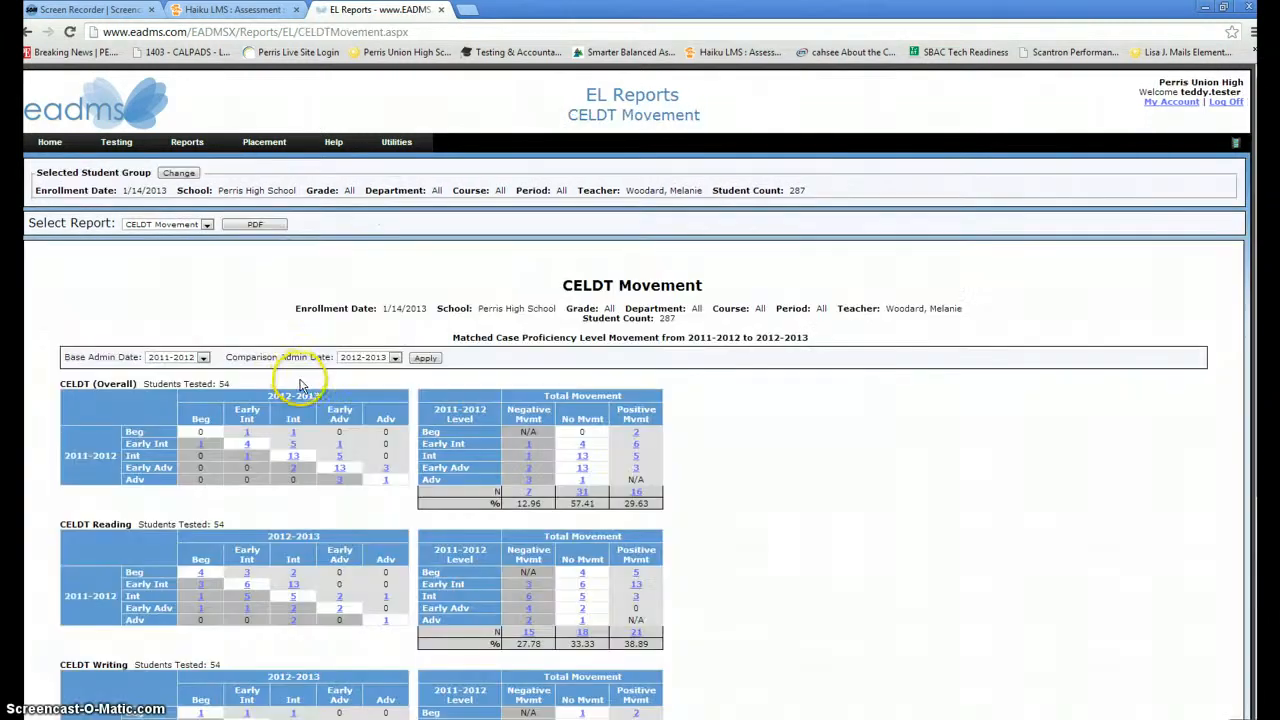
pyautogui.scroll(-1, 742, 452)
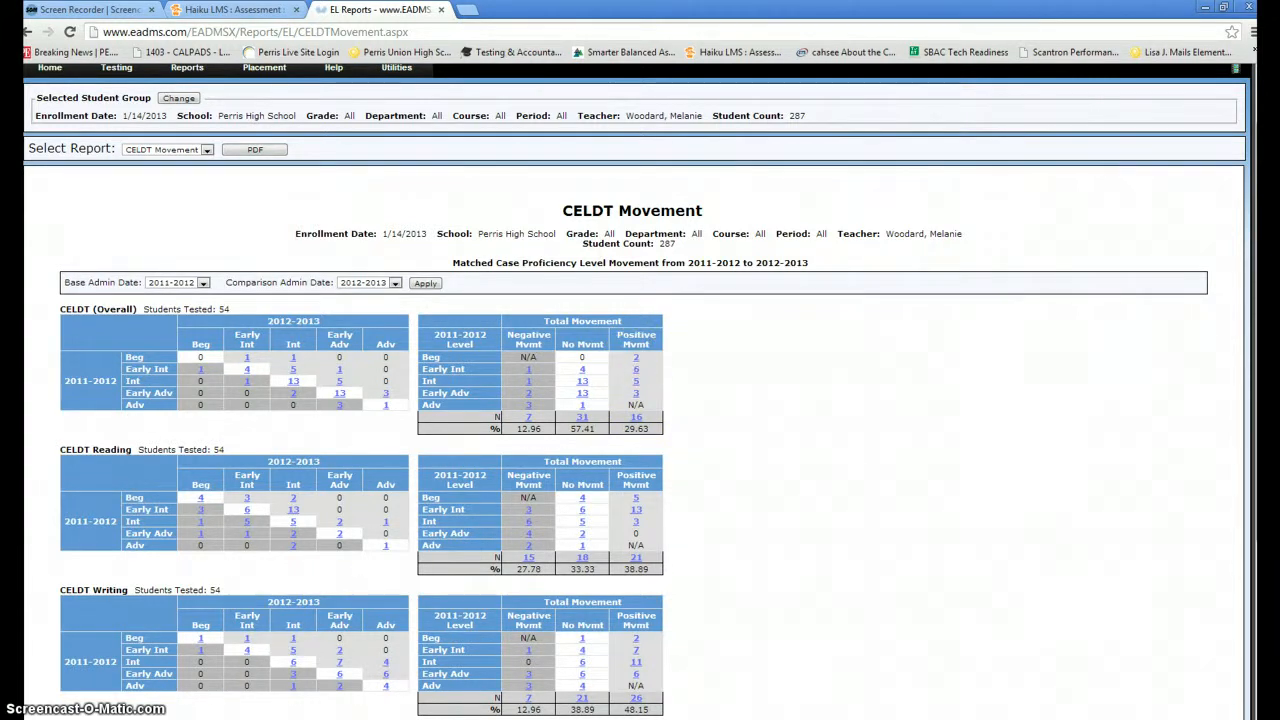
pyautogui.scroll(2, 800, 409)
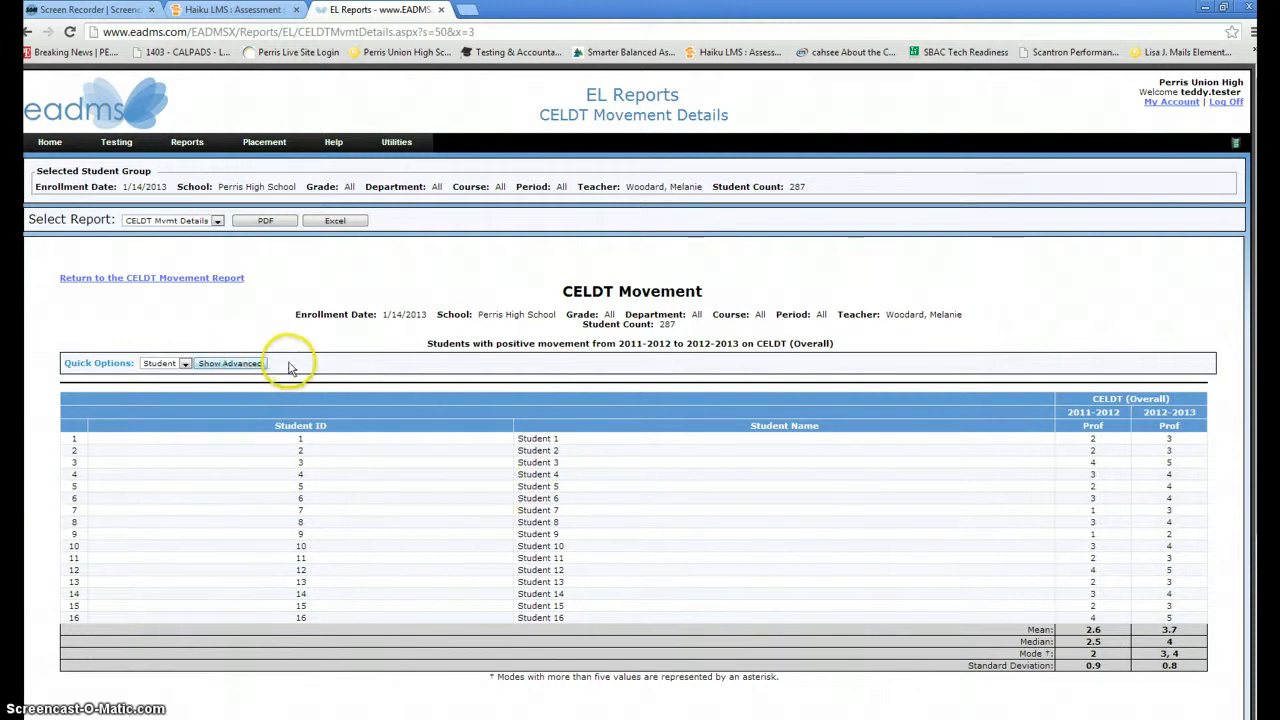
# - Show the advanced options and check the Select Report list, keeping CELDT Mvmt Details
pyautogui.click(232, 366)
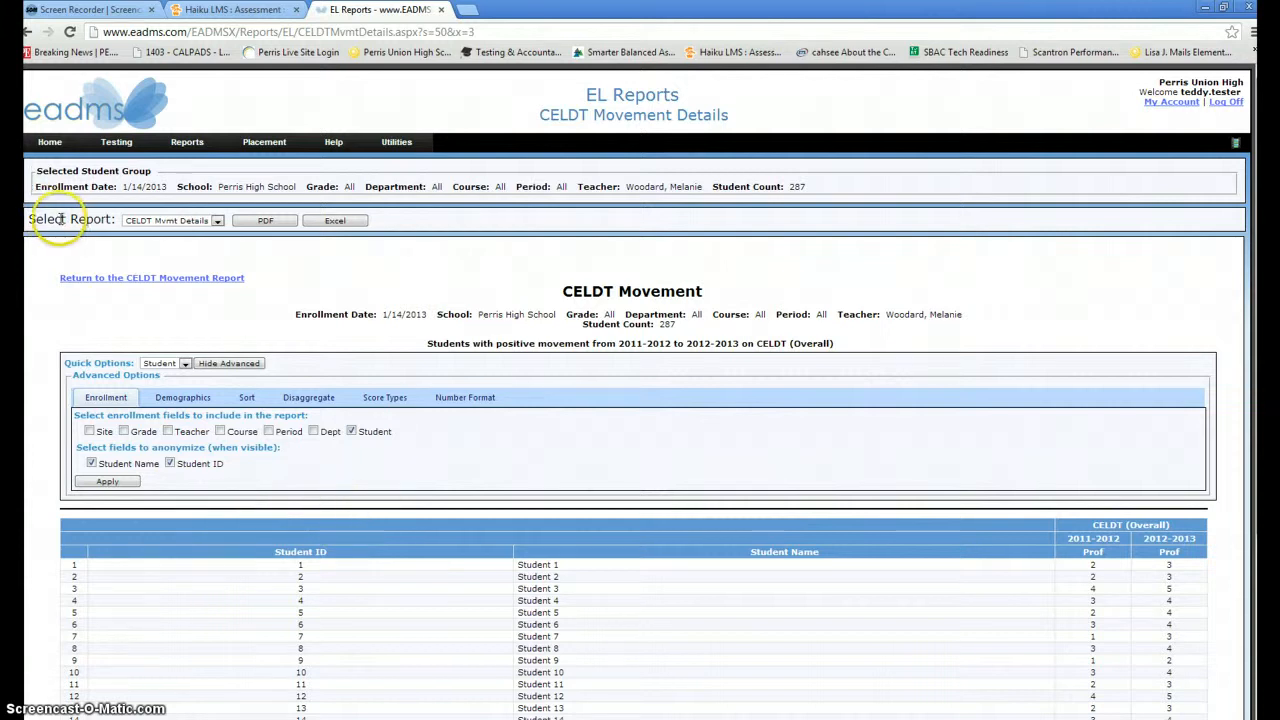
pyautogui.click(217, 221)
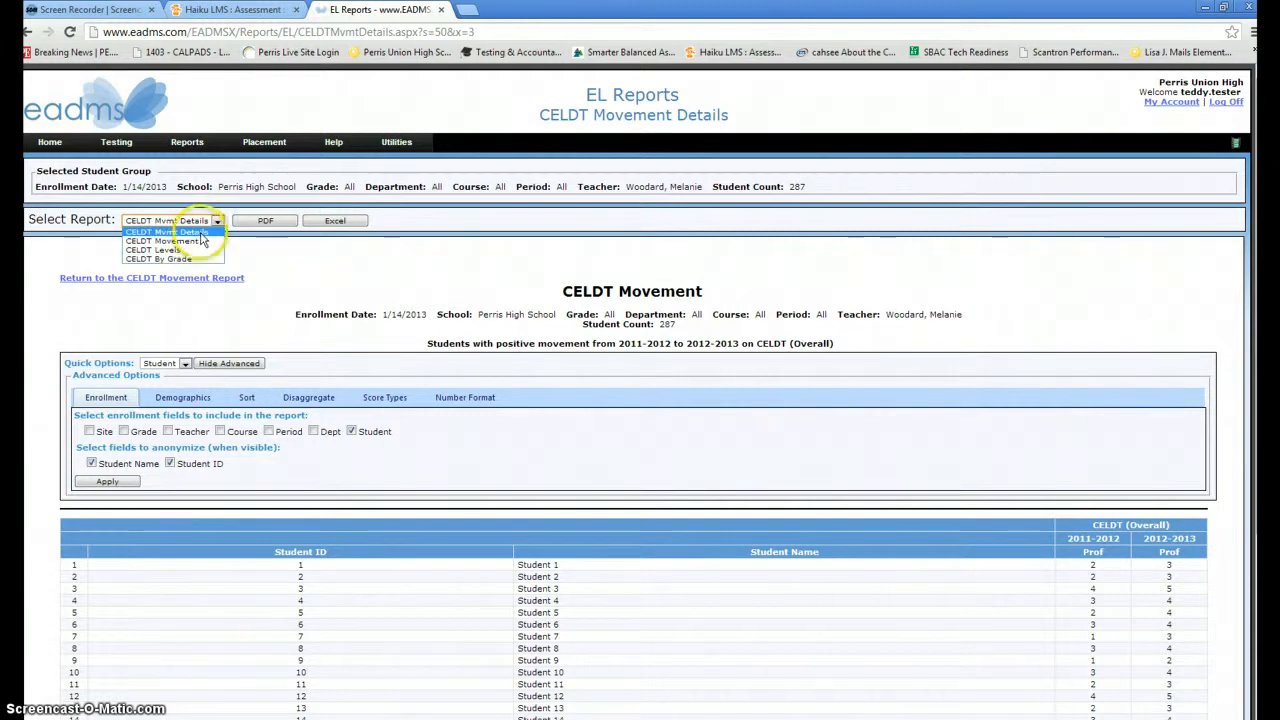
pyautogui.click(340, 262)
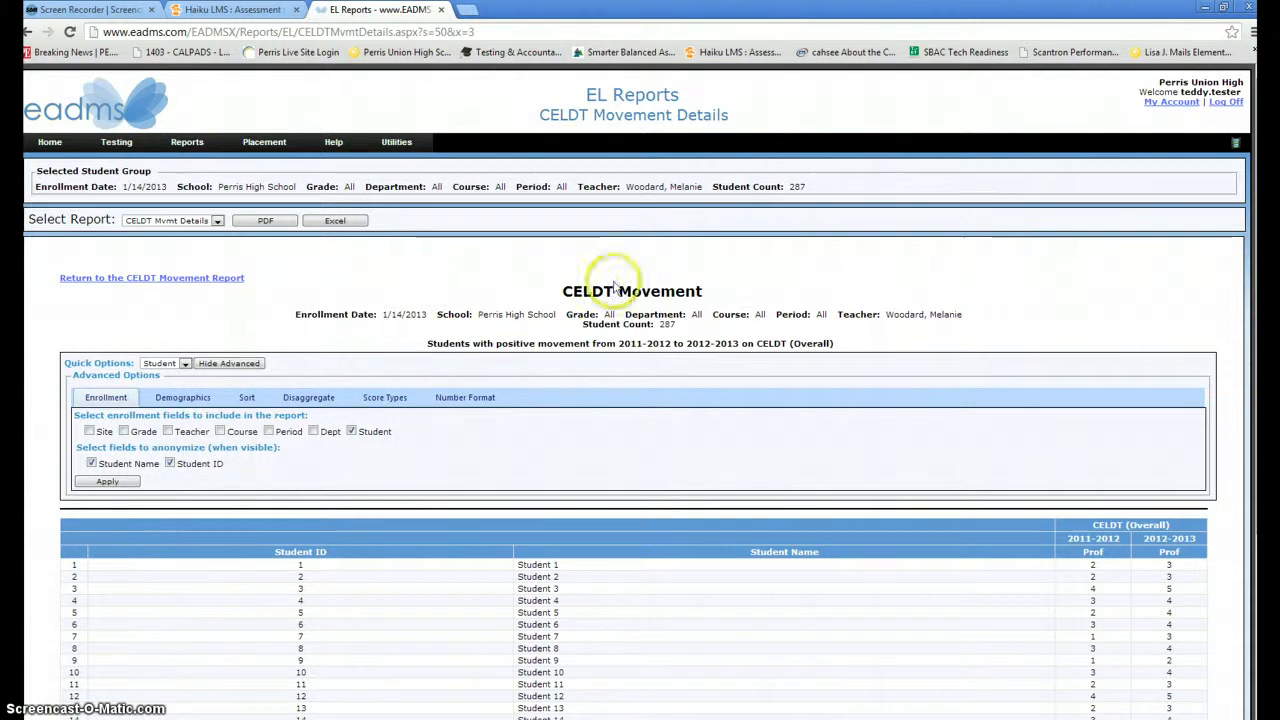
pyautogui.click(218, 33)
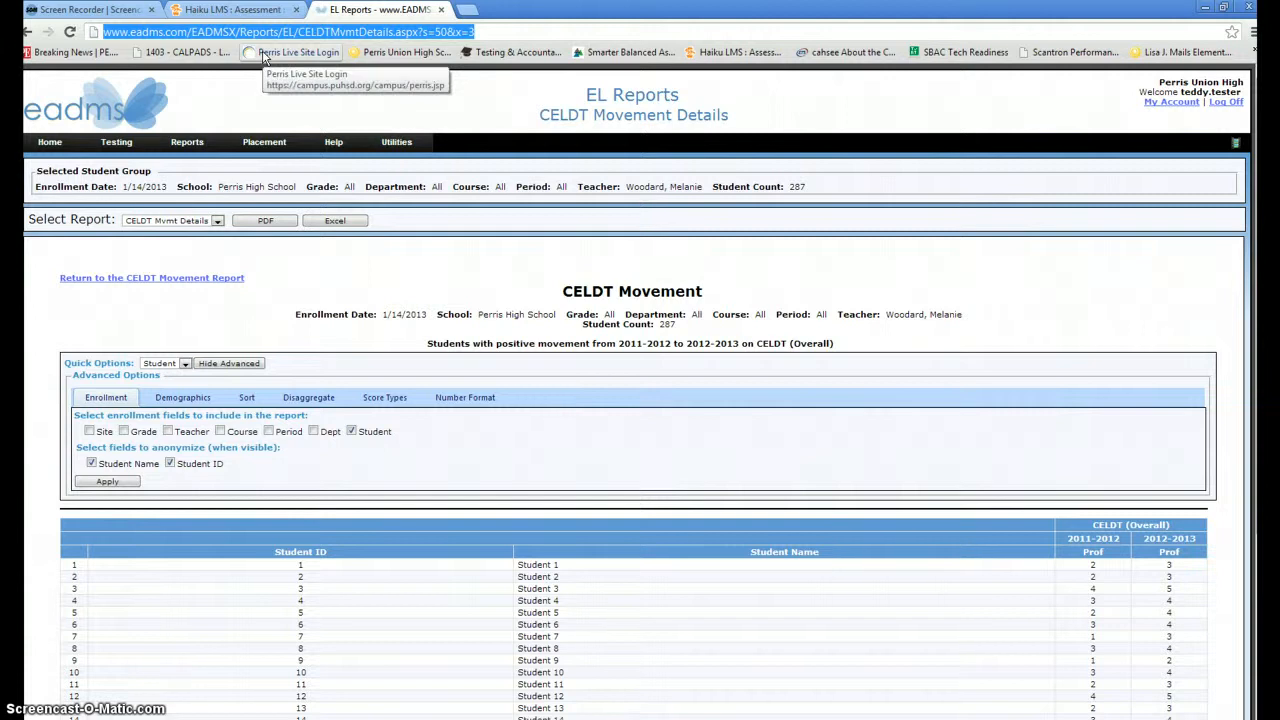
pyautogui.write('www.puh')
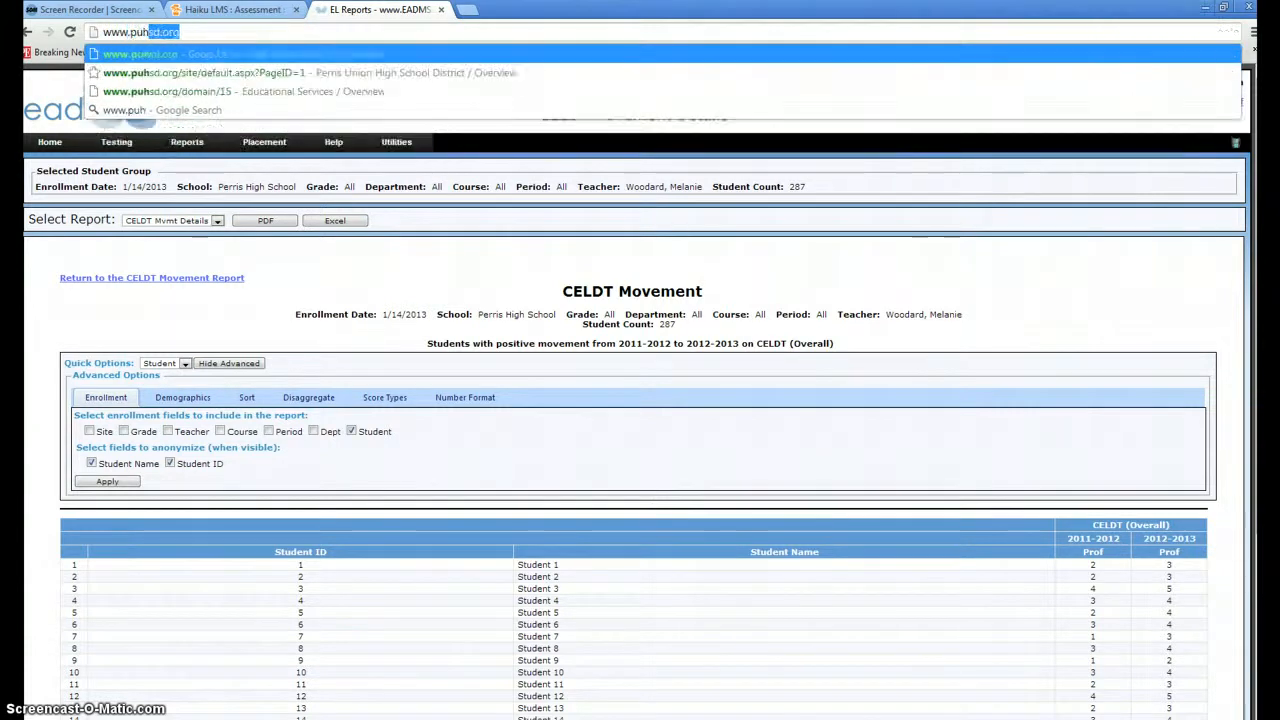
pyautogui.write('sd.or')
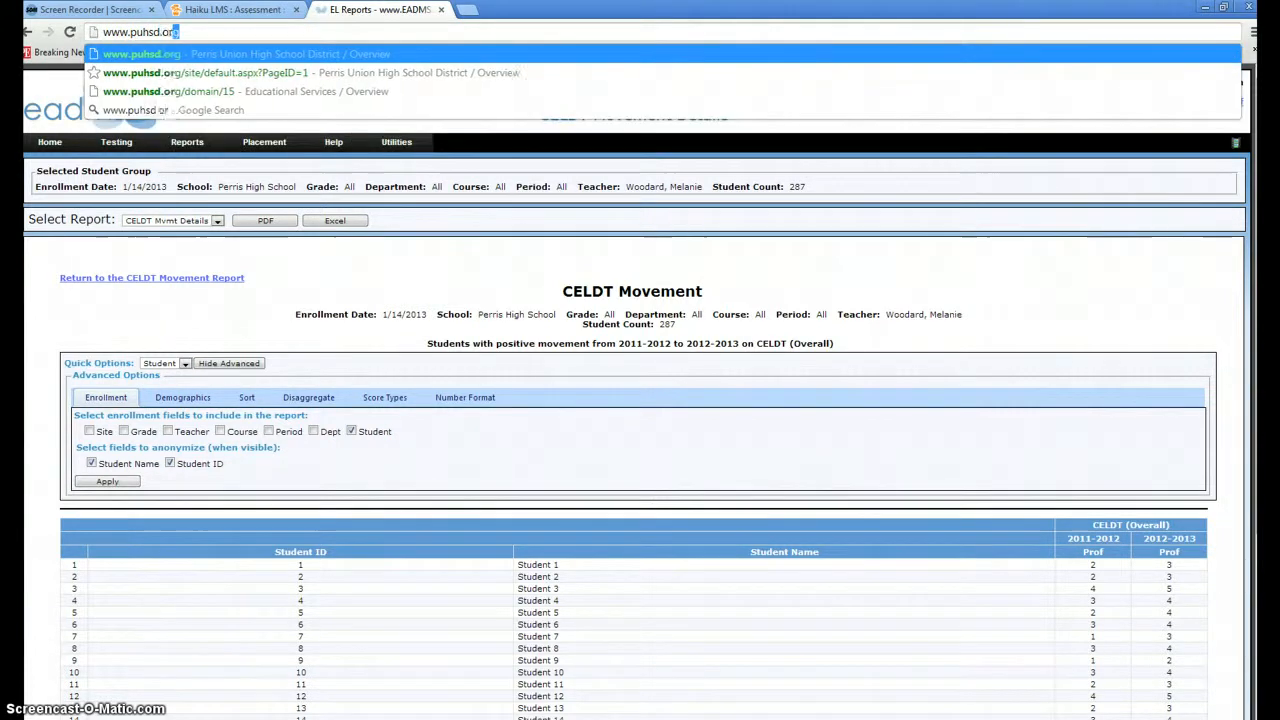
pyautogui.press('Return')
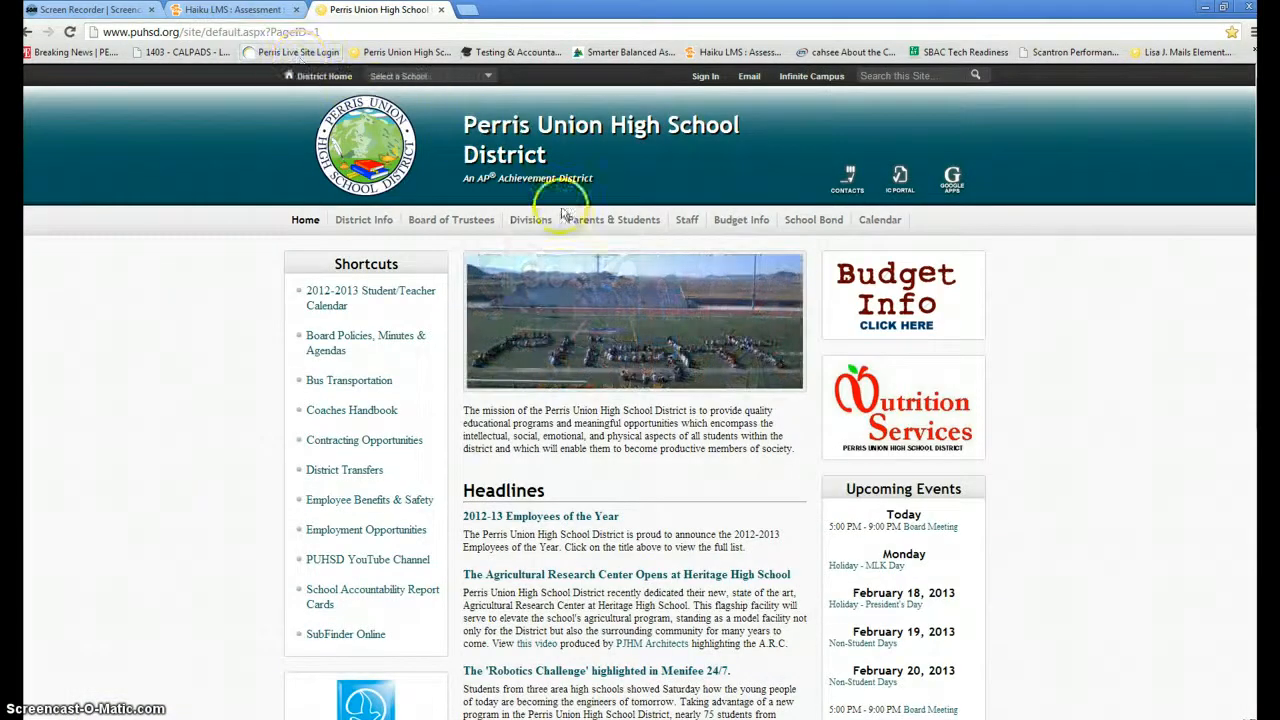
pyautogui.moveTo(540, 228)
pyautogui.click(552, 266)
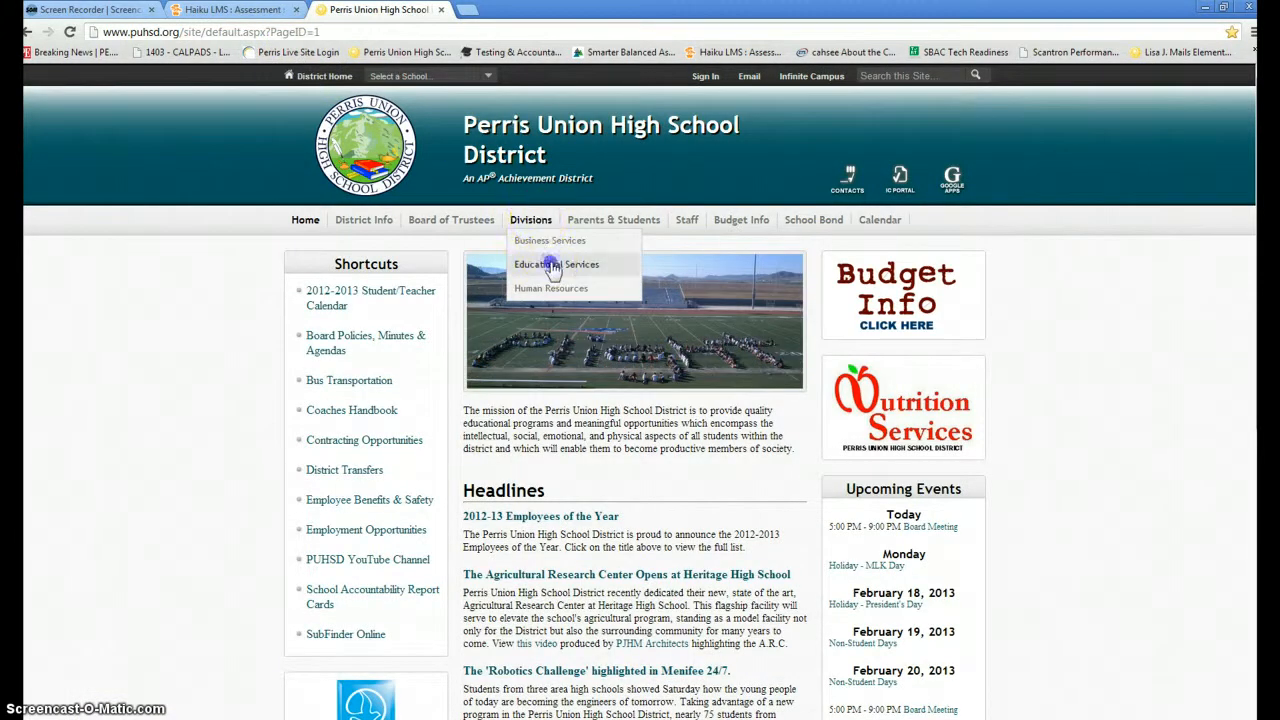